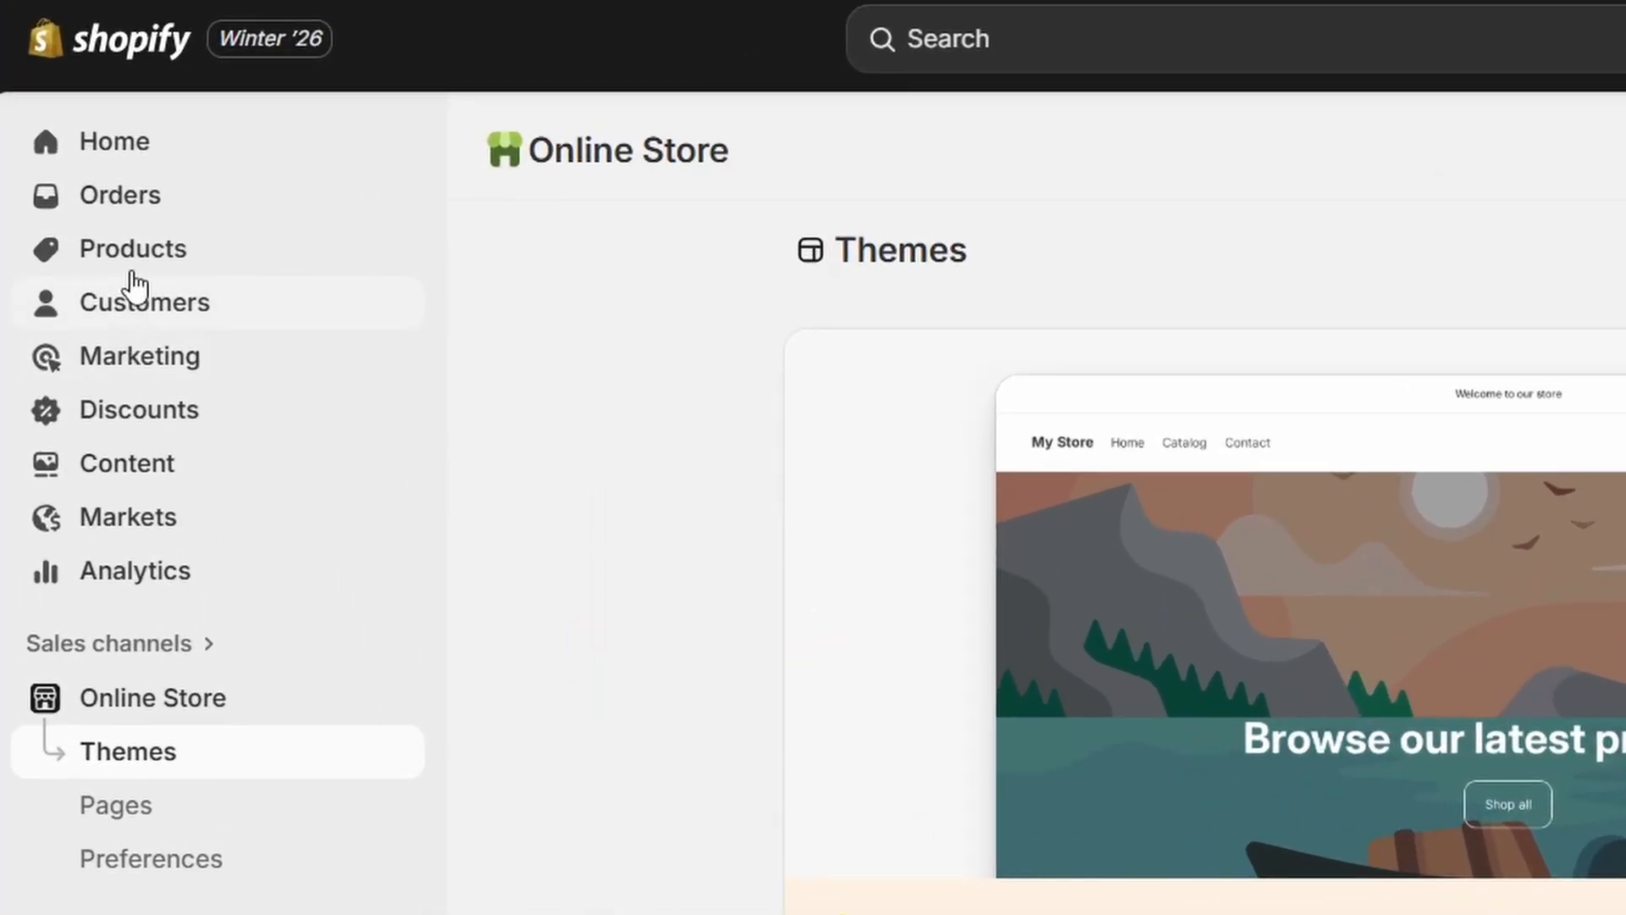
- Start a new product collection from the store's collections list
click(135, 247)
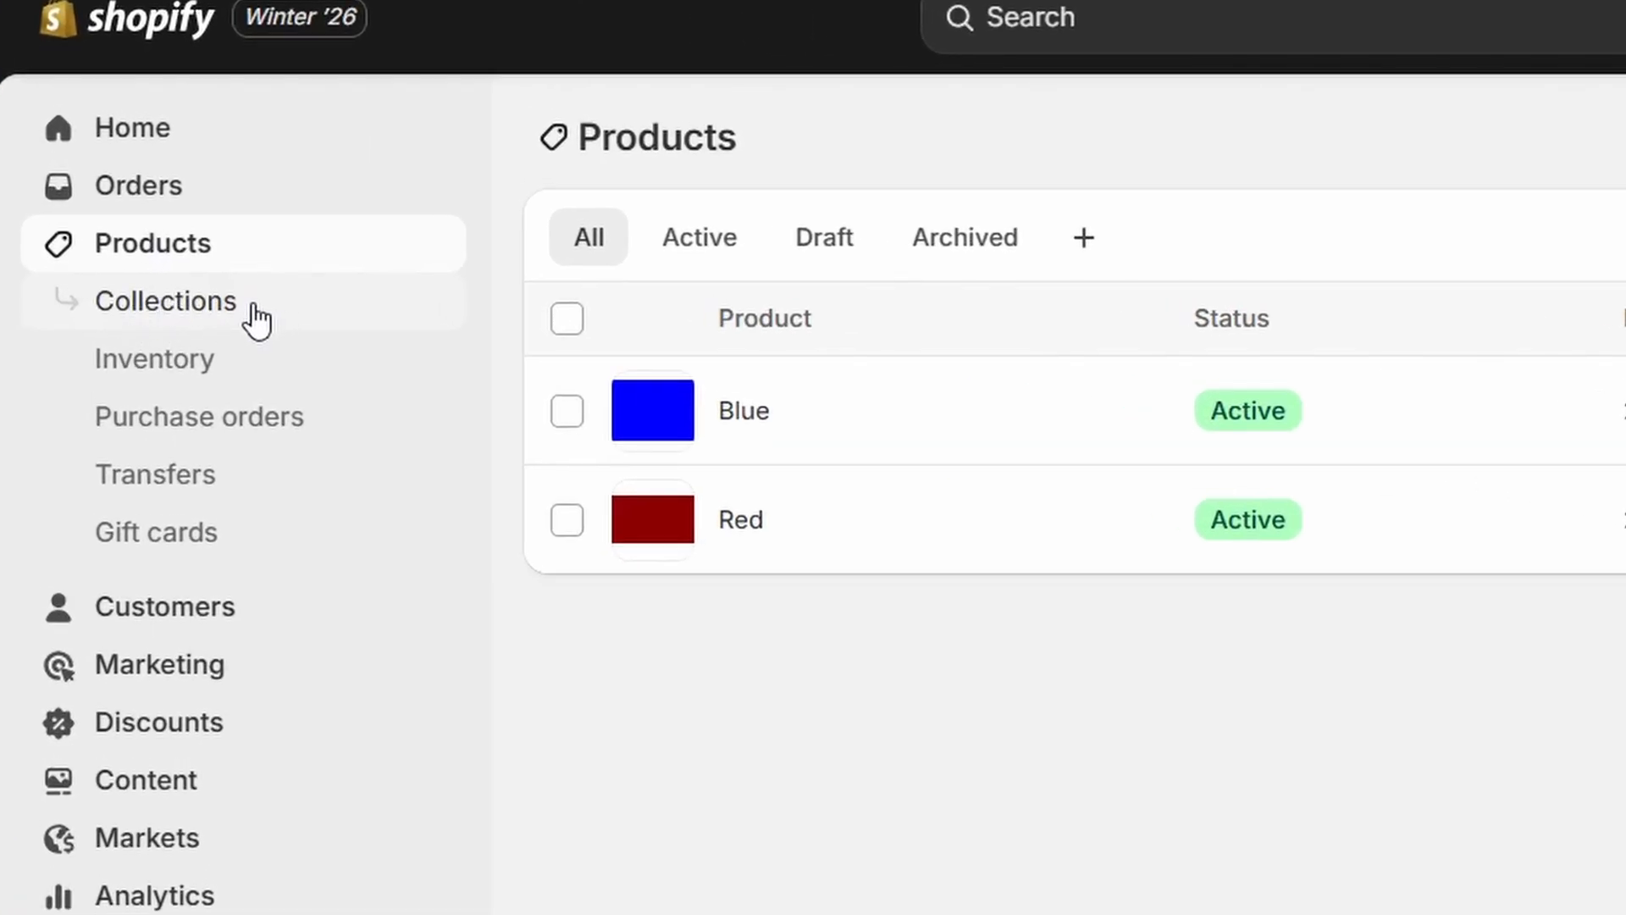
click(196, 307)
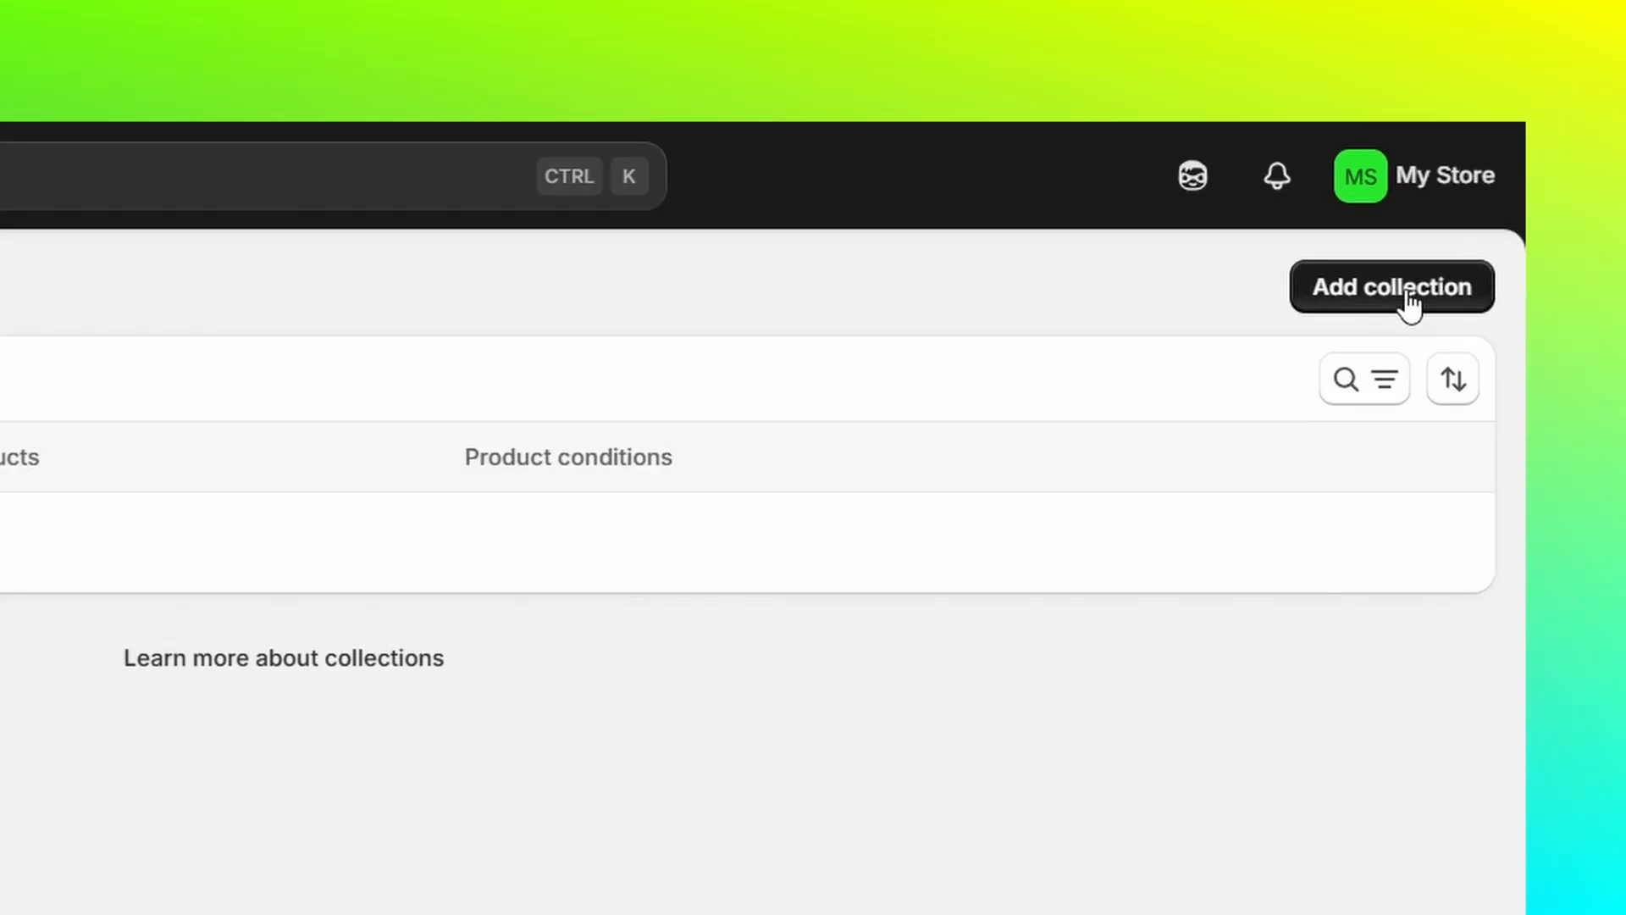
click(1402, 292)
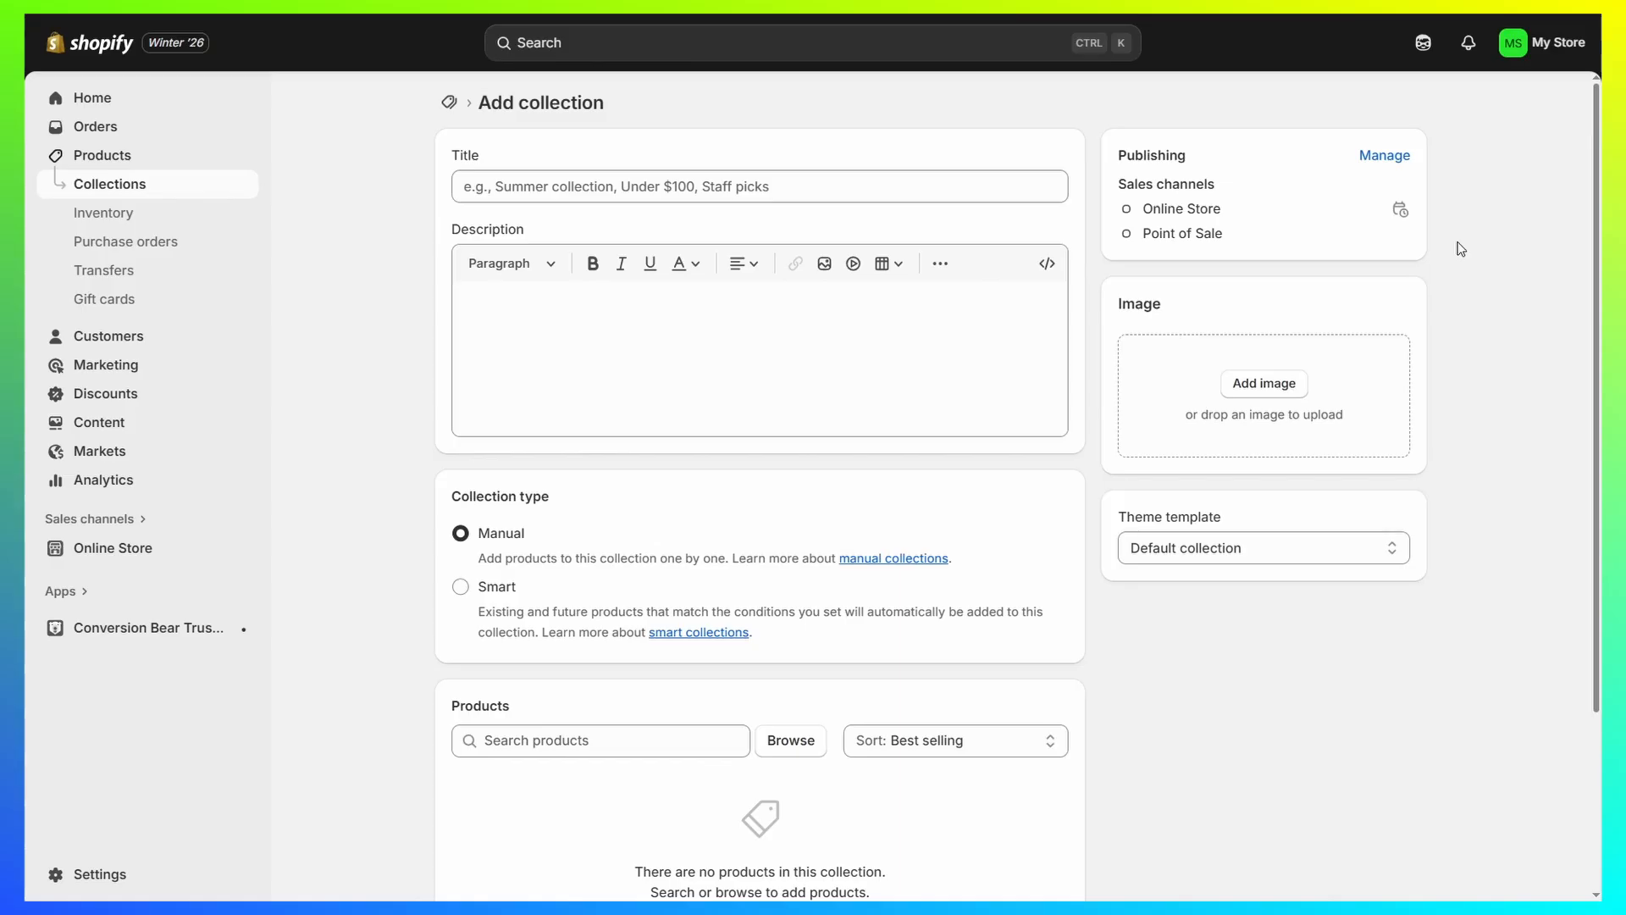
- Title the collection "Sample Collection", describe it as "This is some dummy text!", and add the TUTORIAL image
click(644, 187)
text(Sample Collection)
click(537, 366)
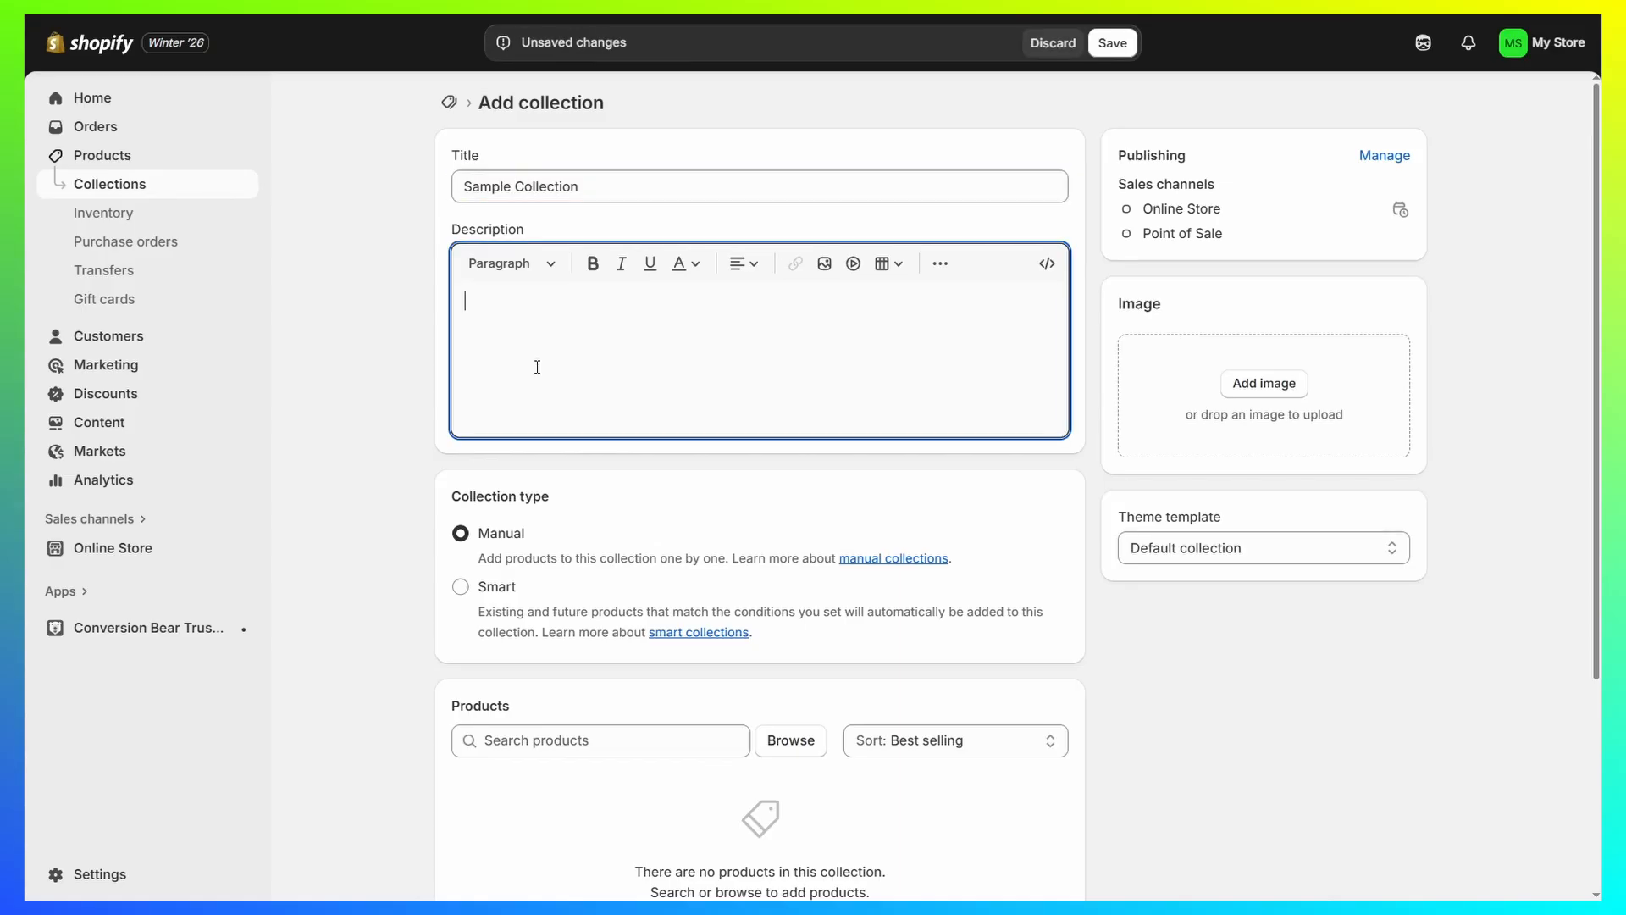
text(This is some dummy text!)
click(371, 388)
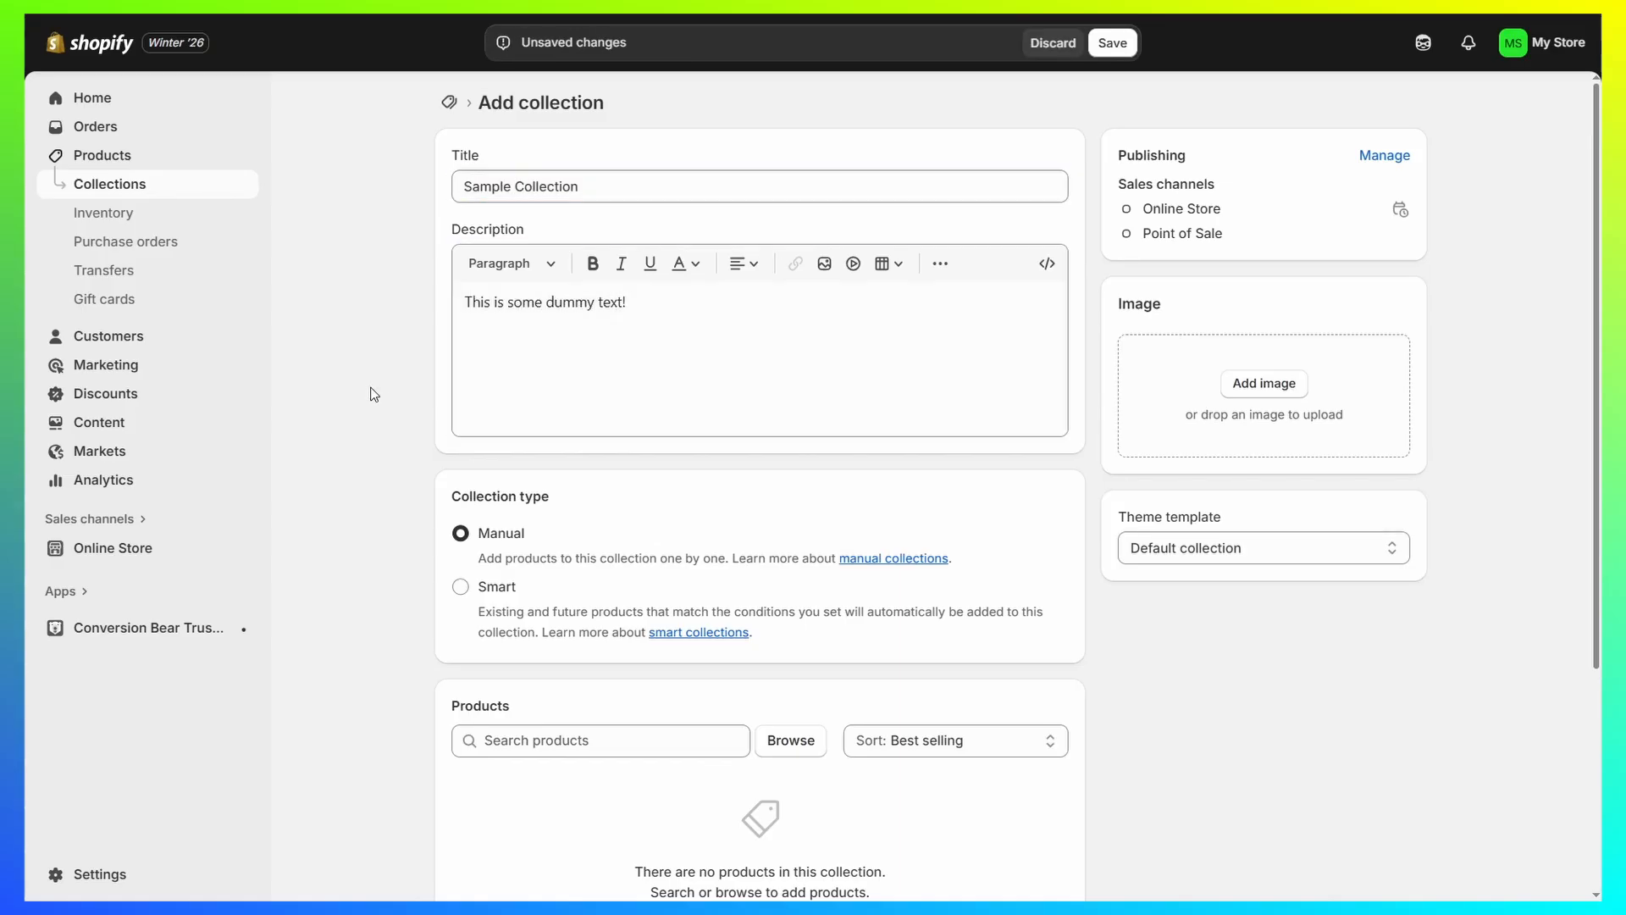
click(1271, 388)
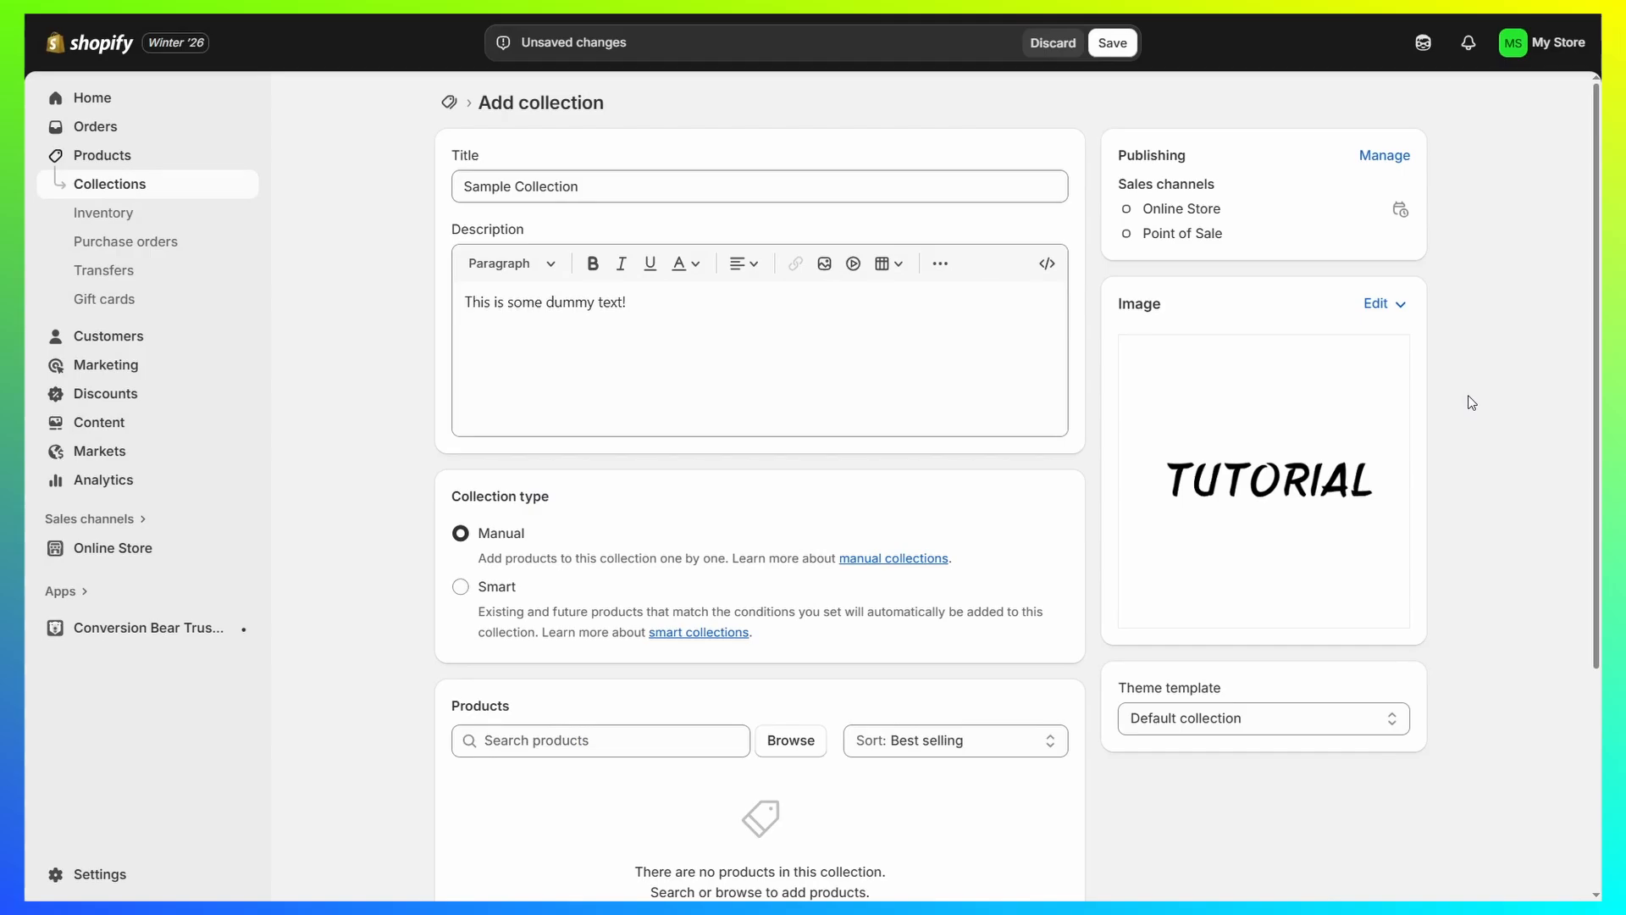
scroll(1472, 402, down, 3)
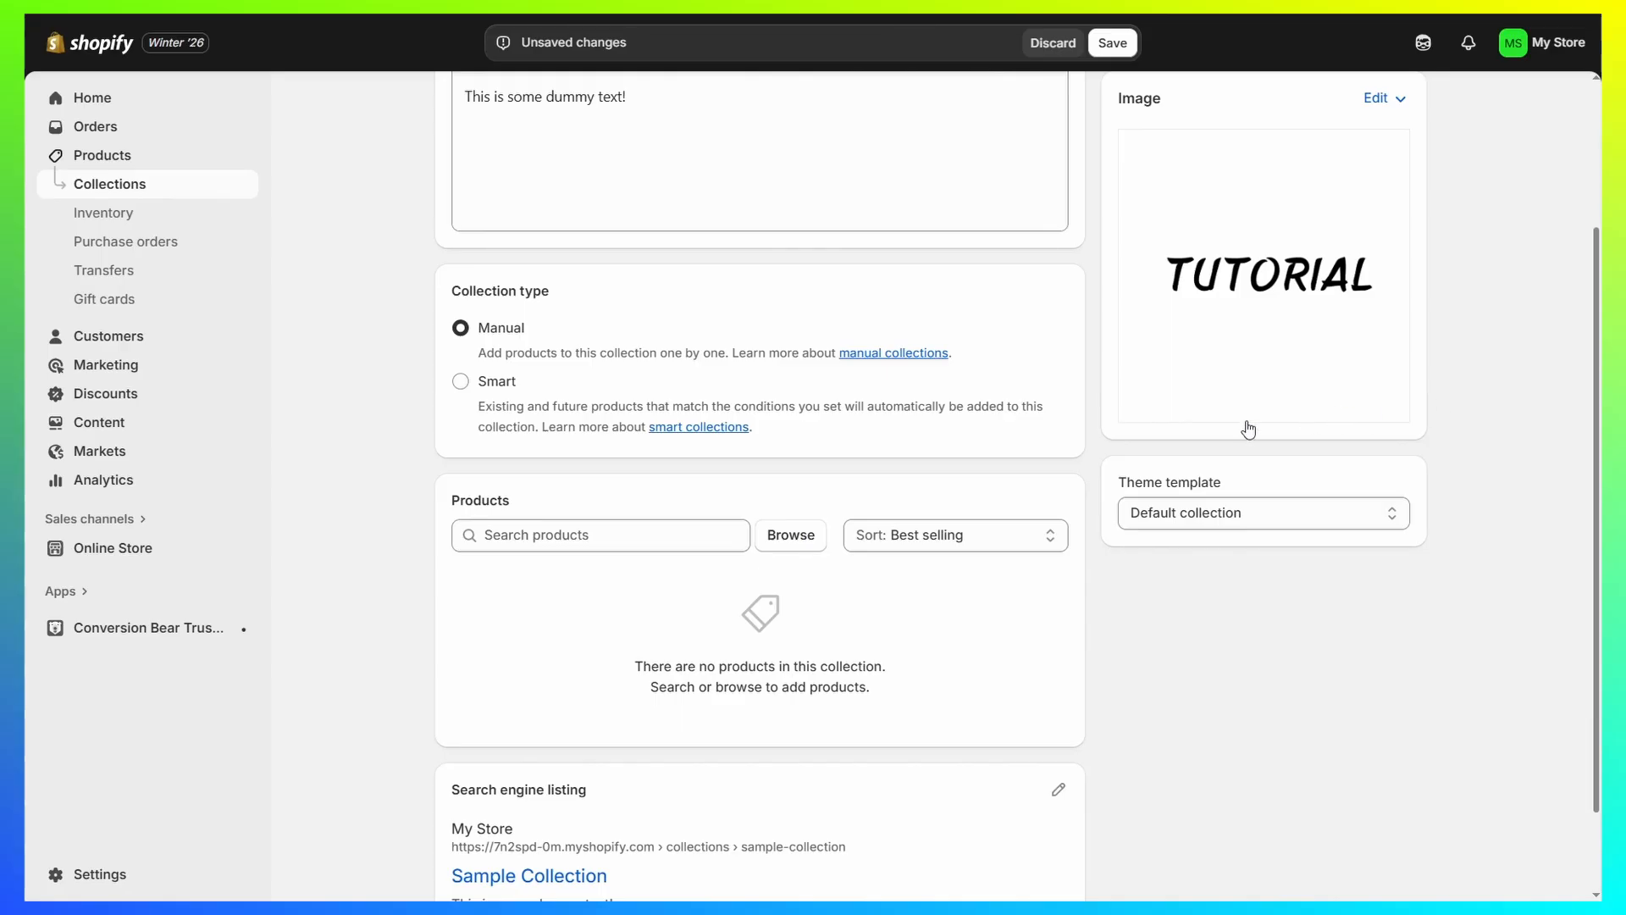
click(791, 534)
click(520, 331)
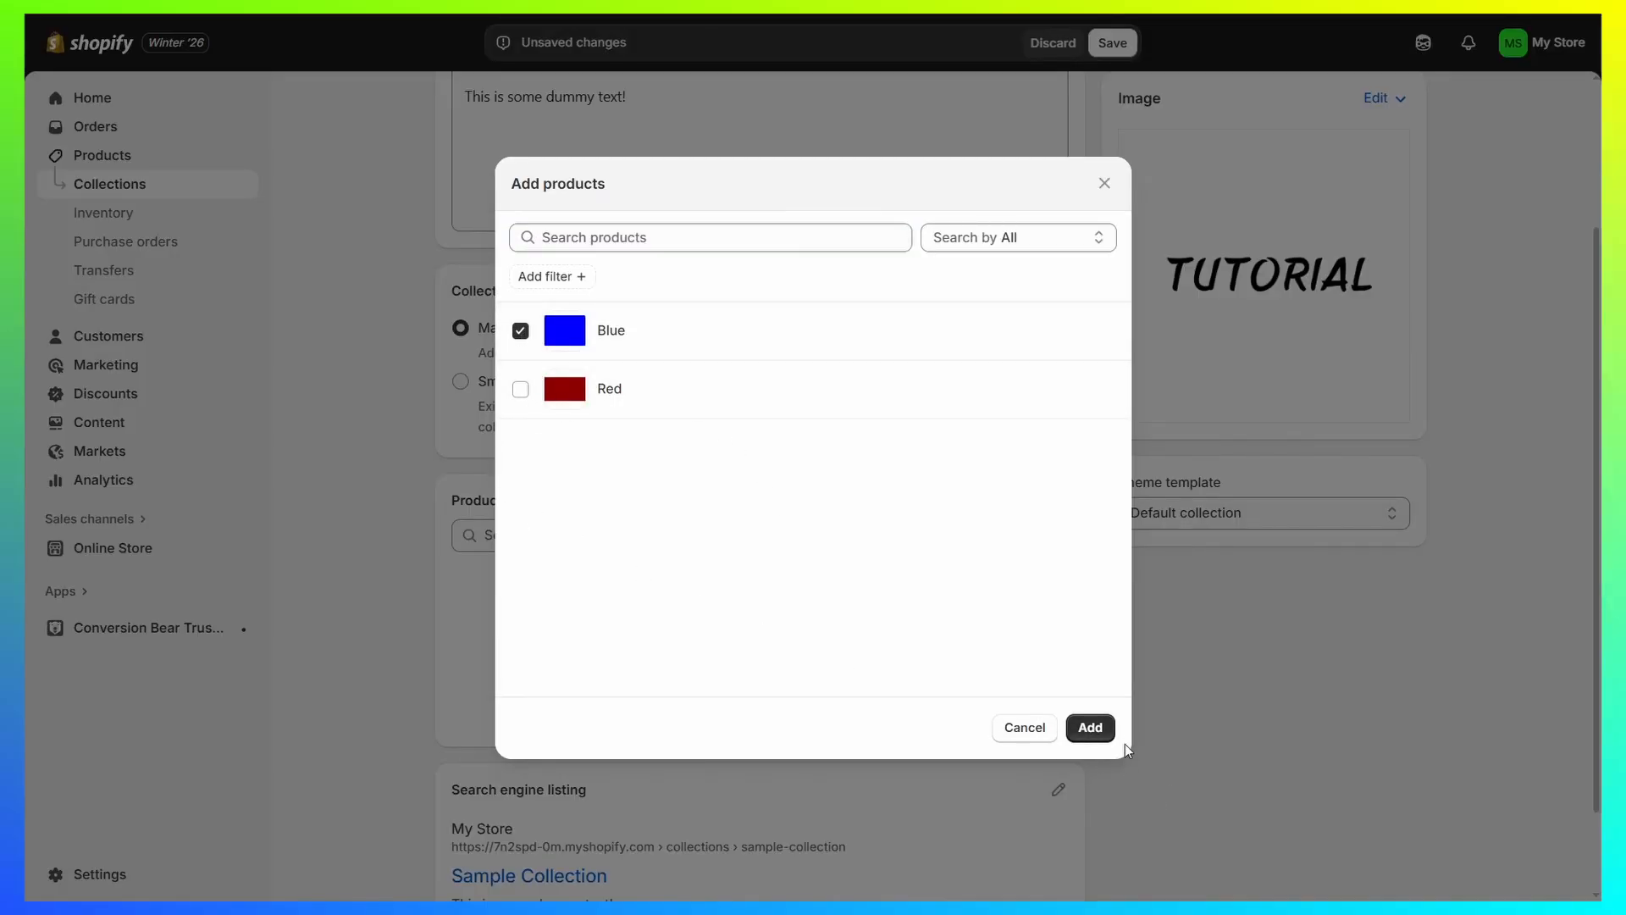
click(1040, 730)
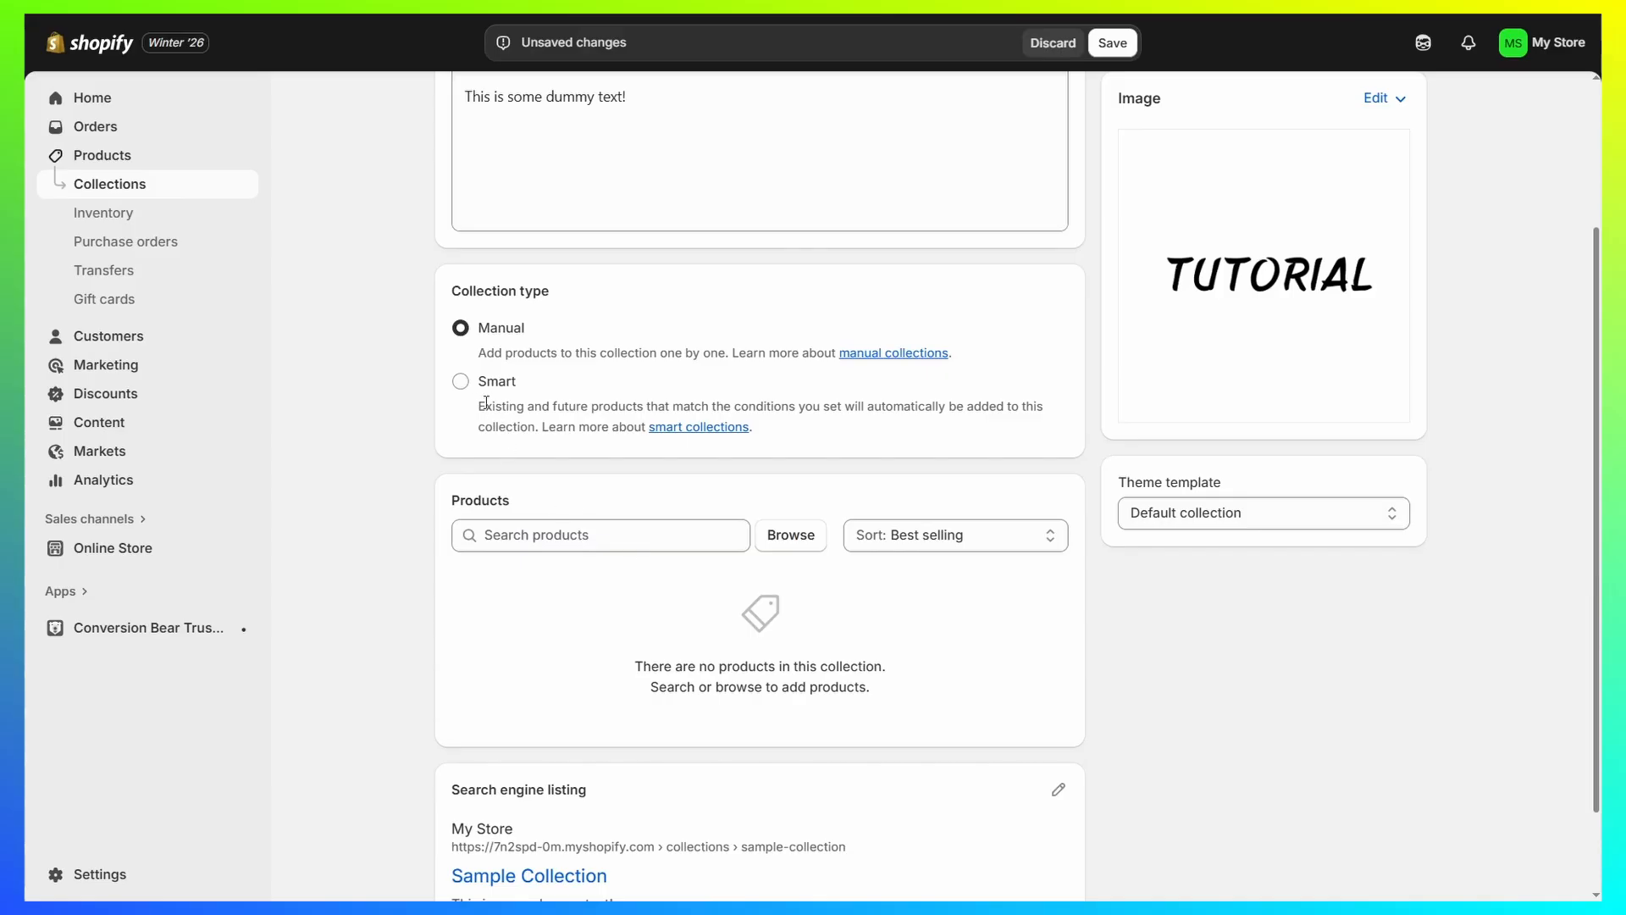
- Make the collection Smart with the condition that Price is greater than AED 5, matching all conditions, and save it
click(461, 382)
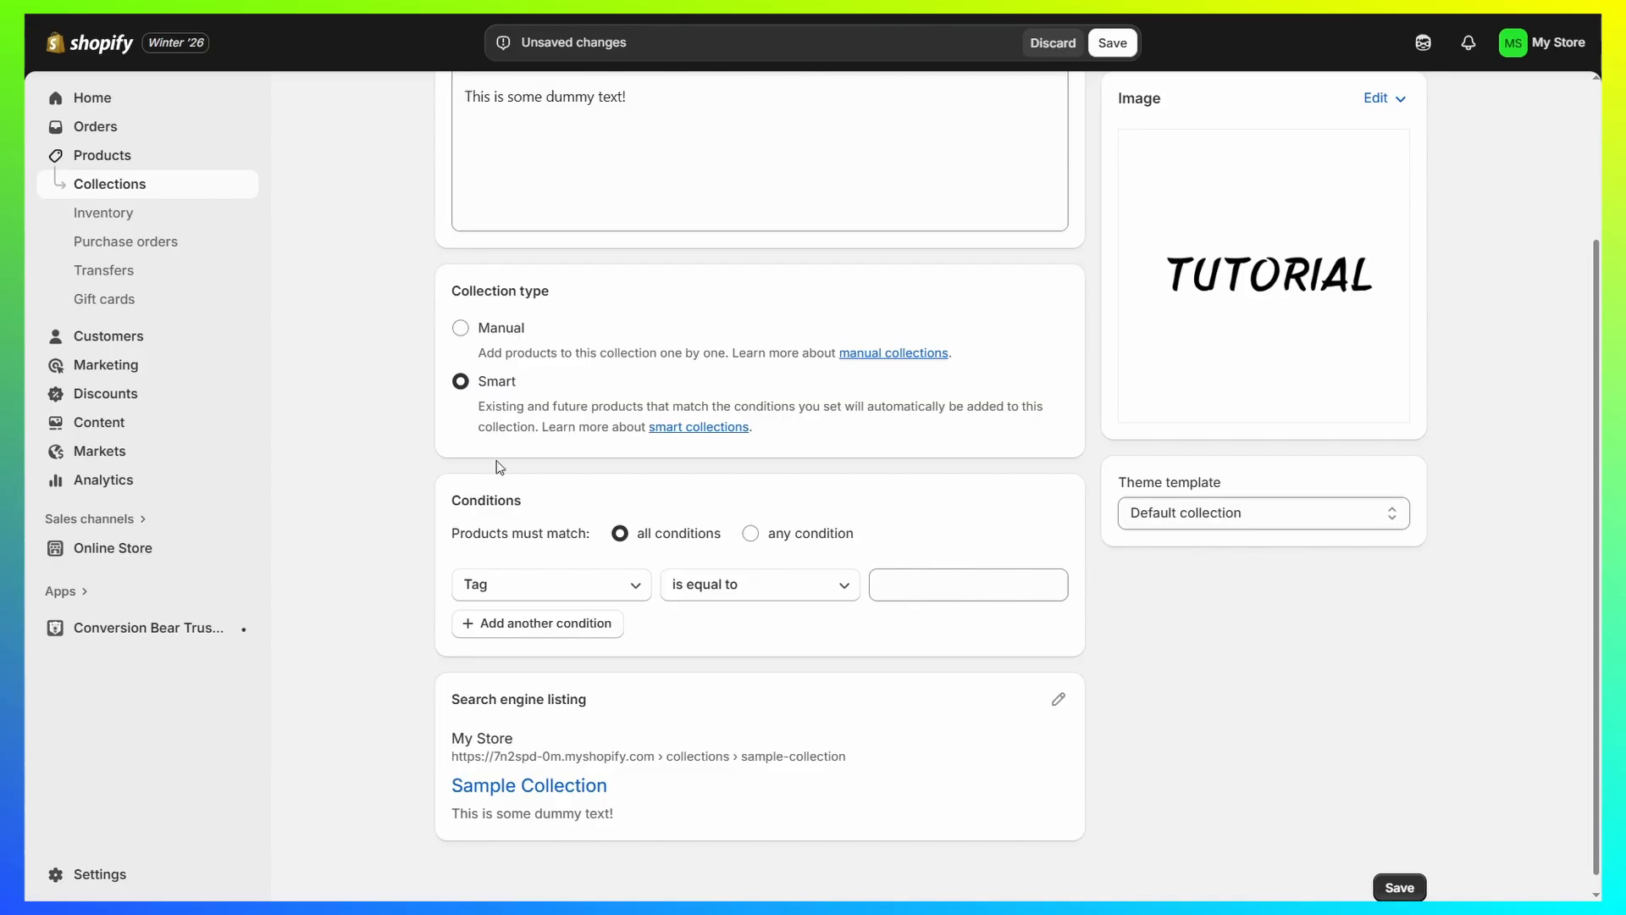
drag(450, 544, 590, 539)
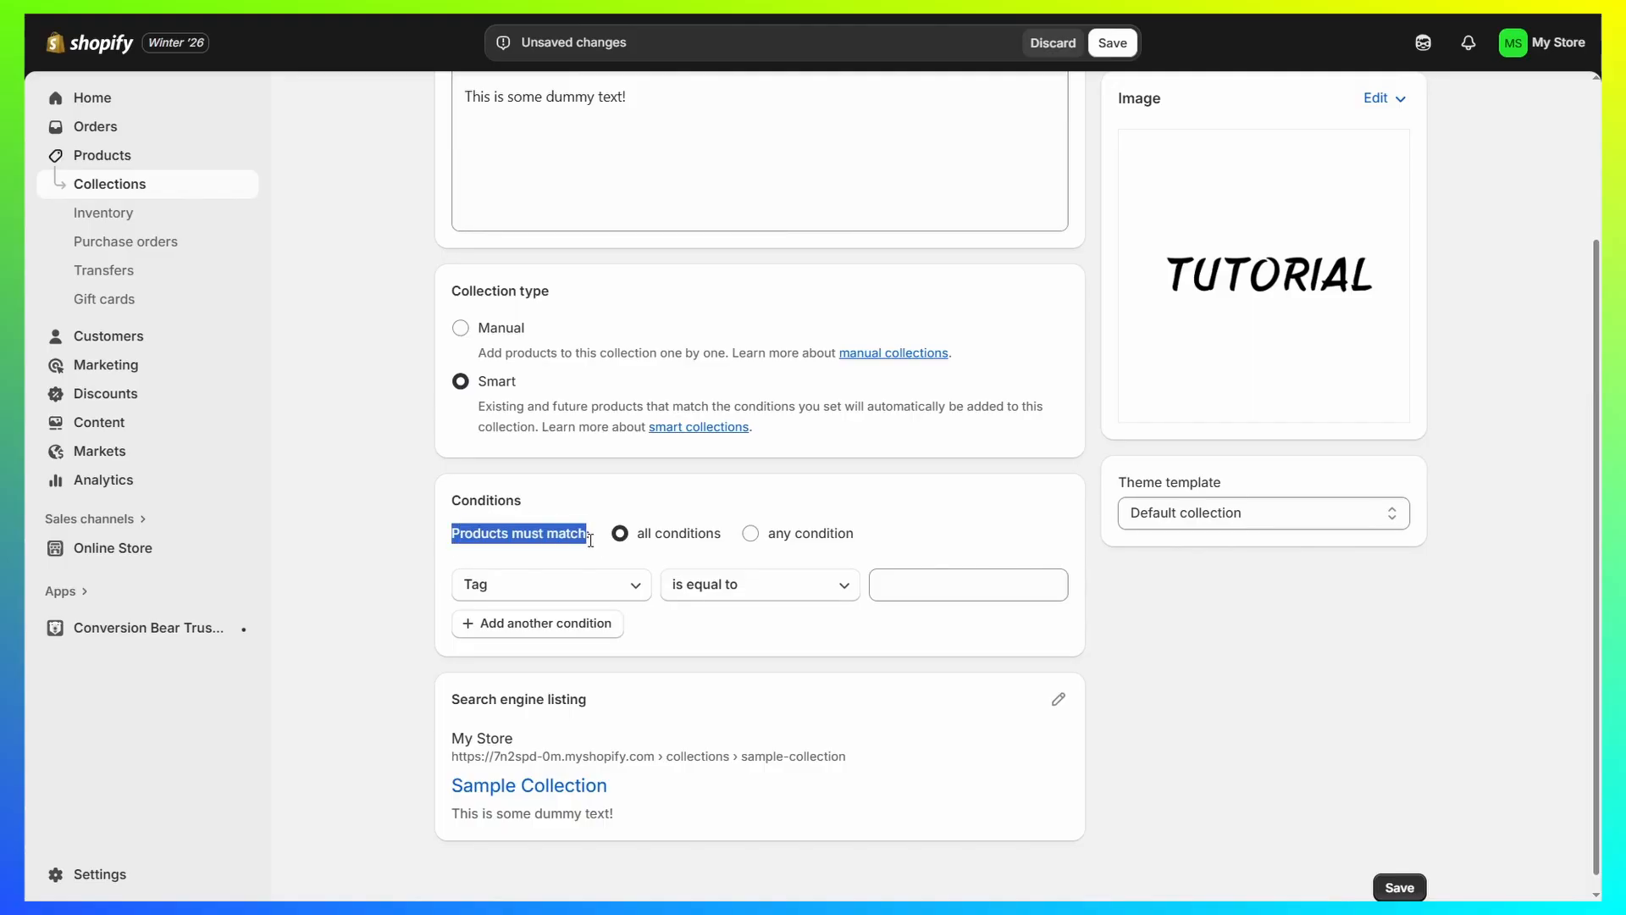
click(602, 540)
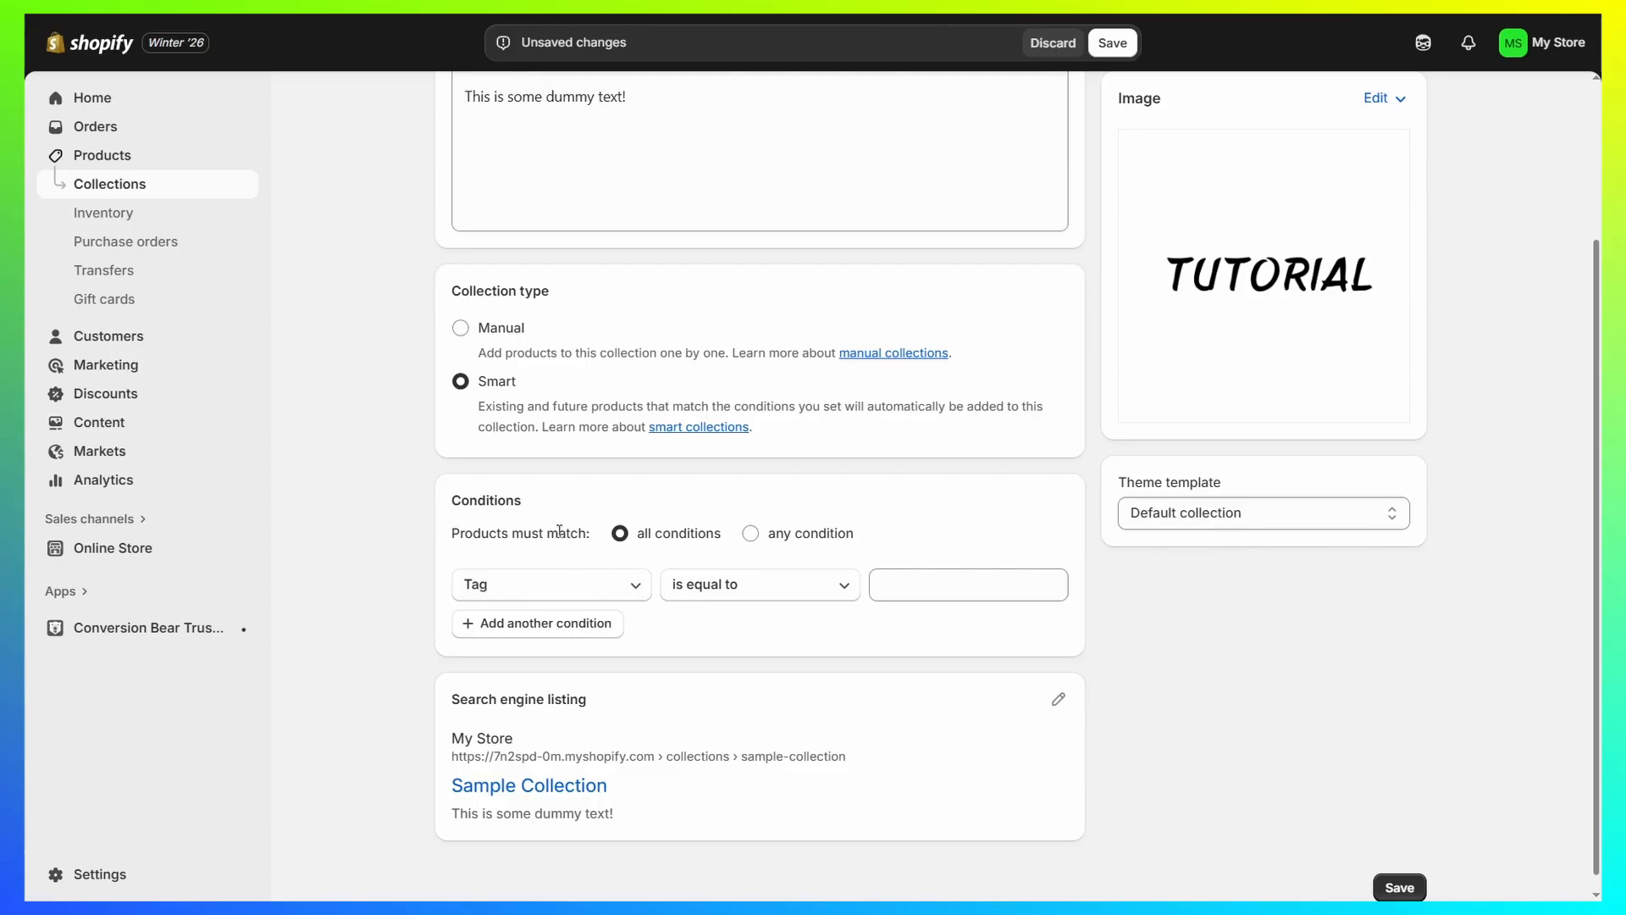
click(593, 591)
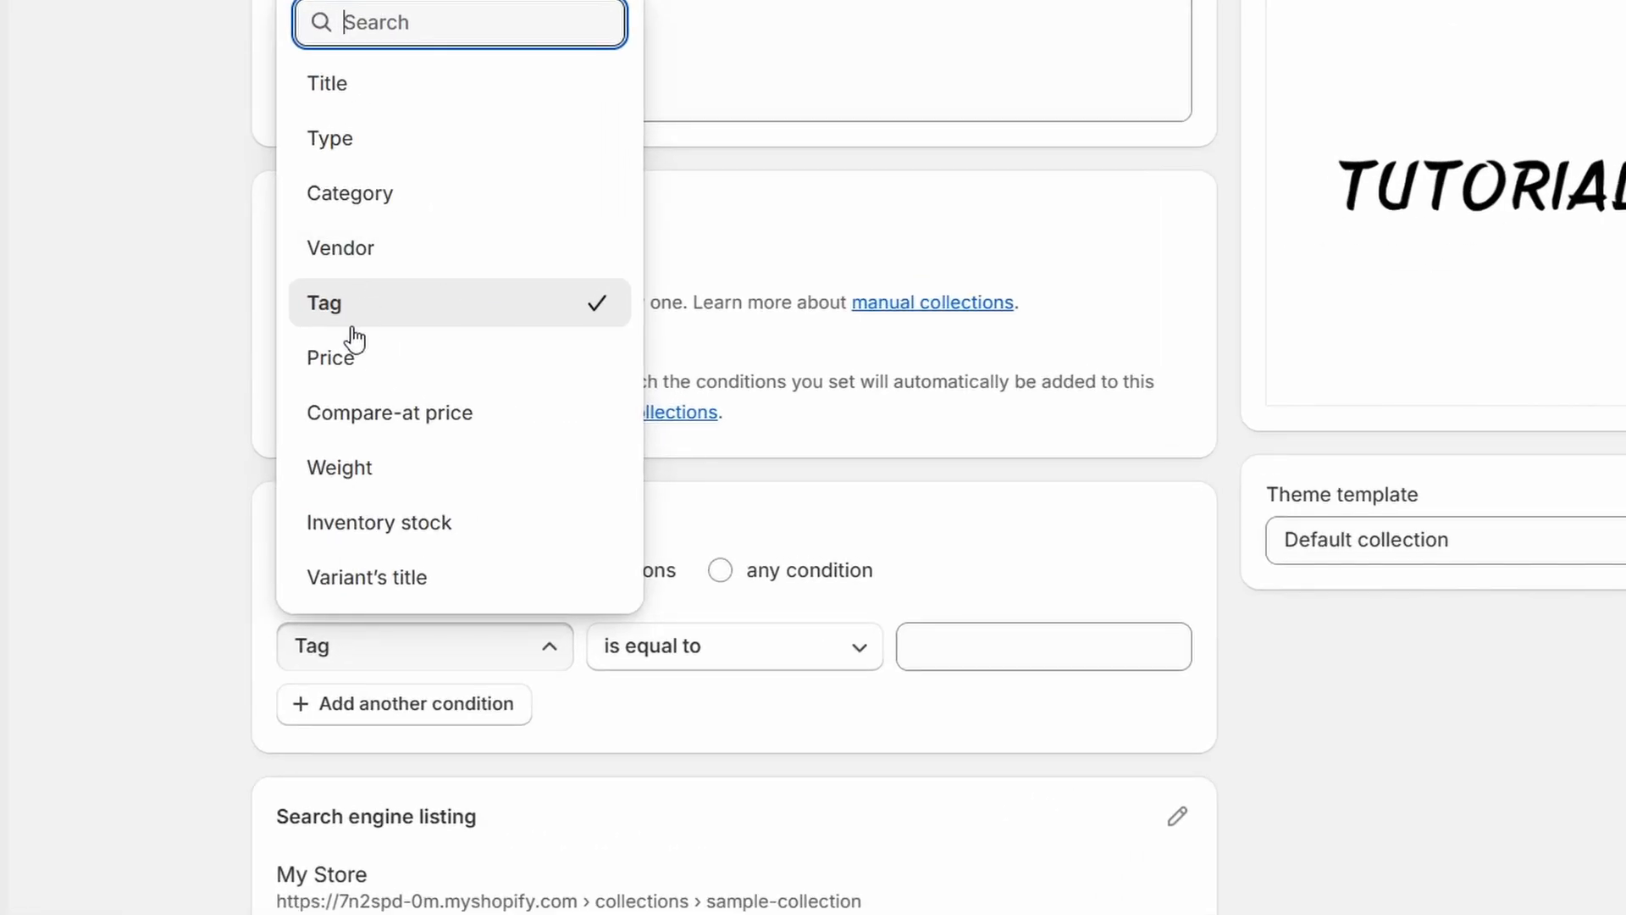
click(349, 361)
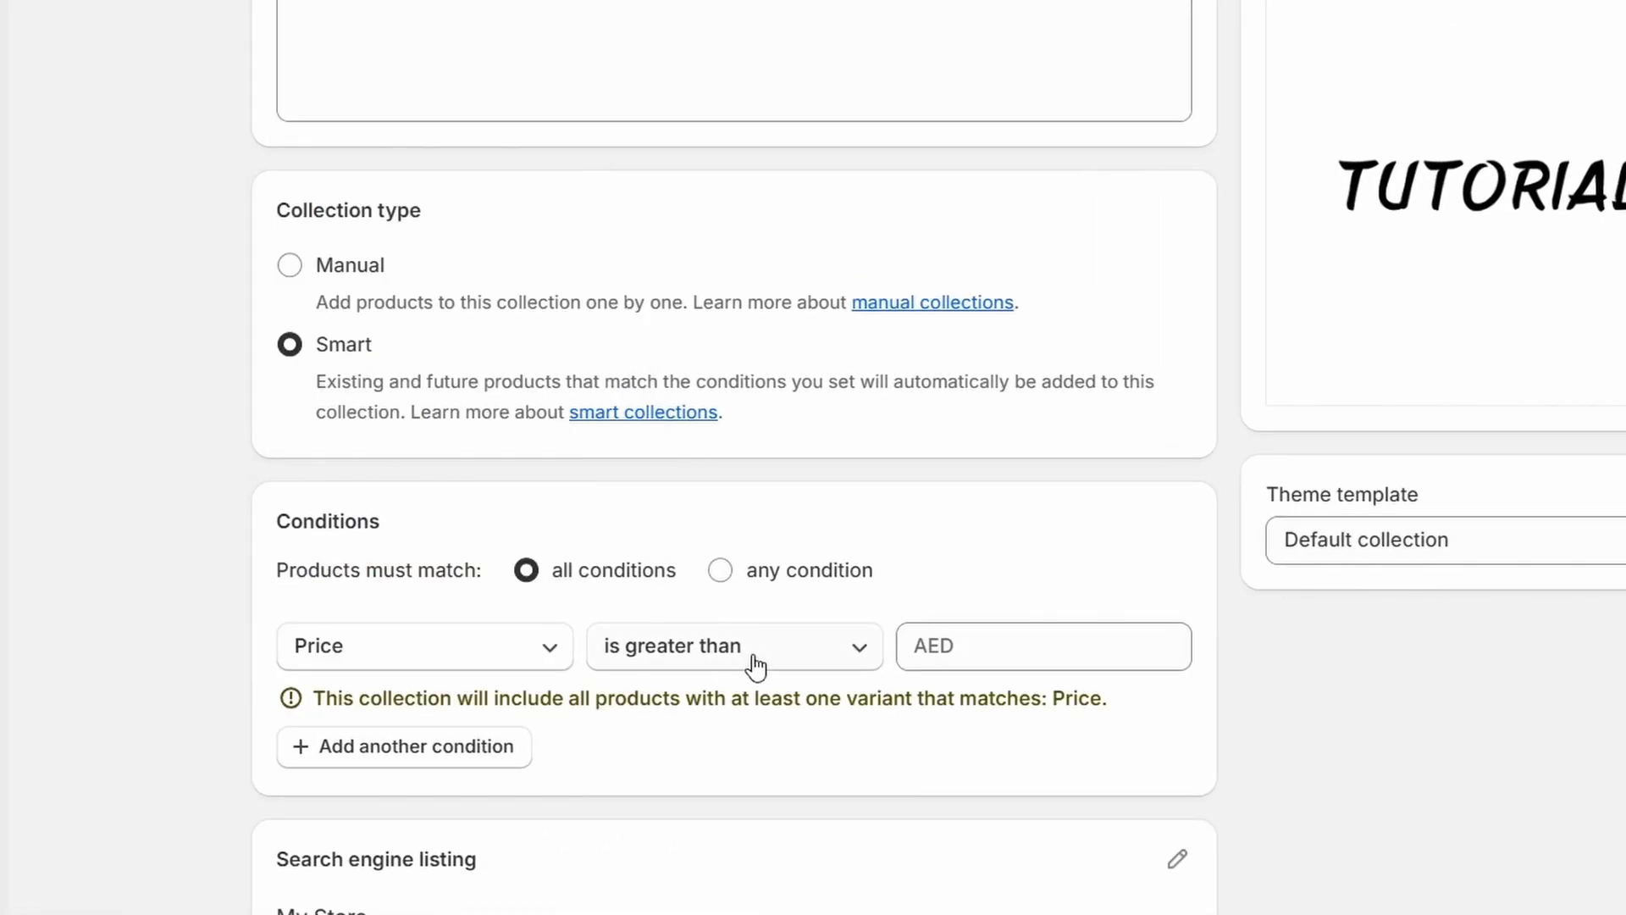
click(1097, 643)
text(5)
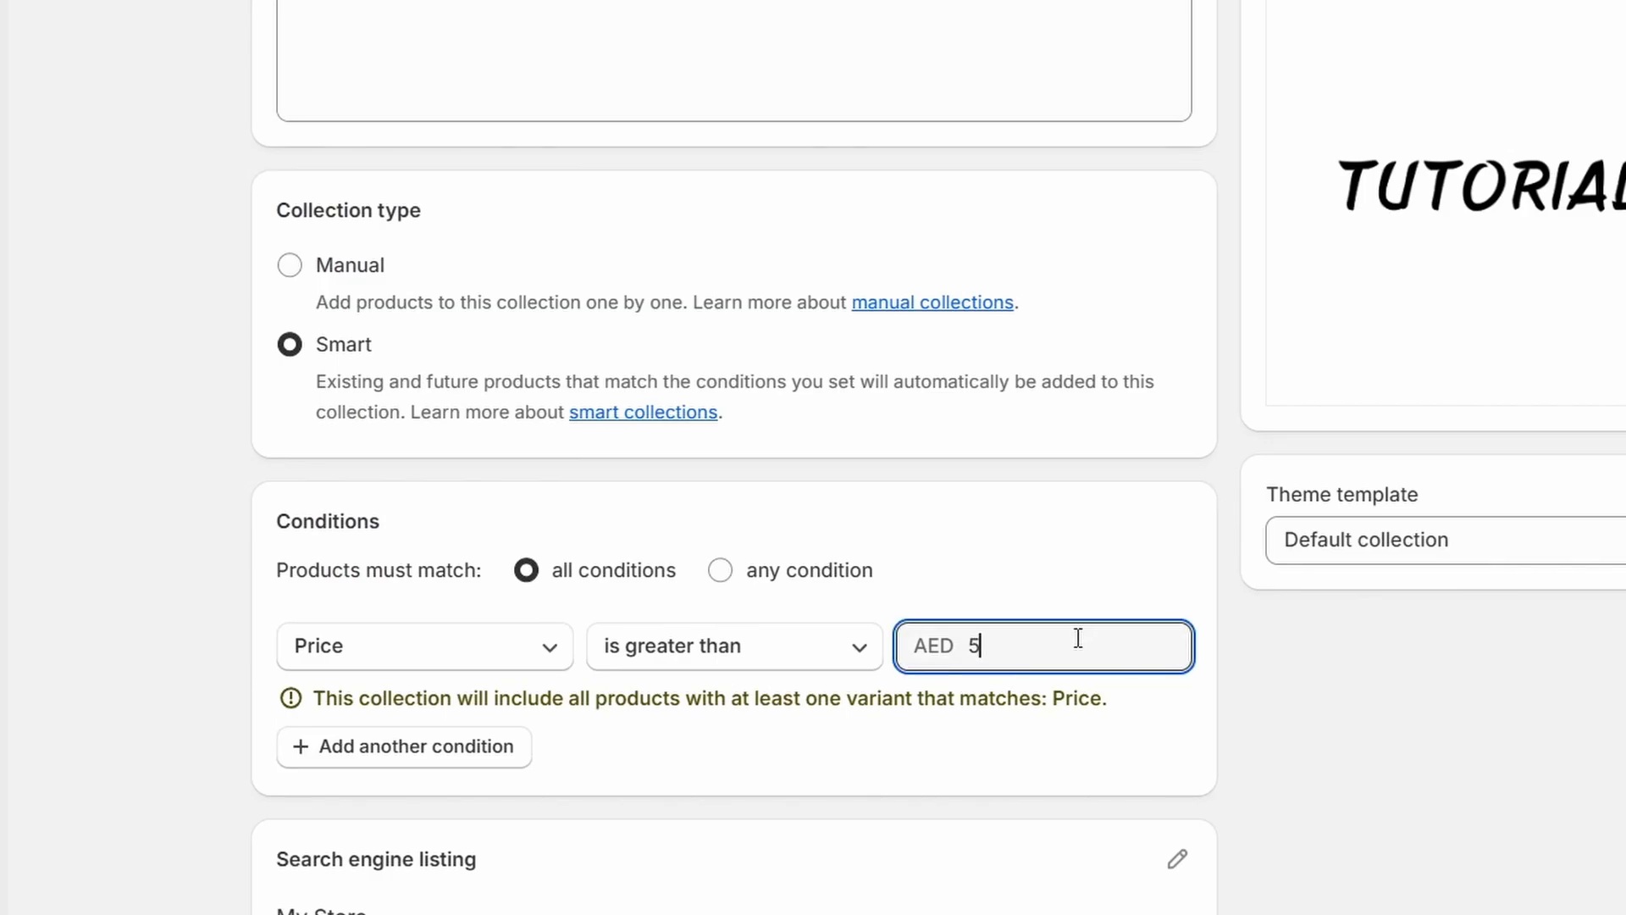
click(216, 597)
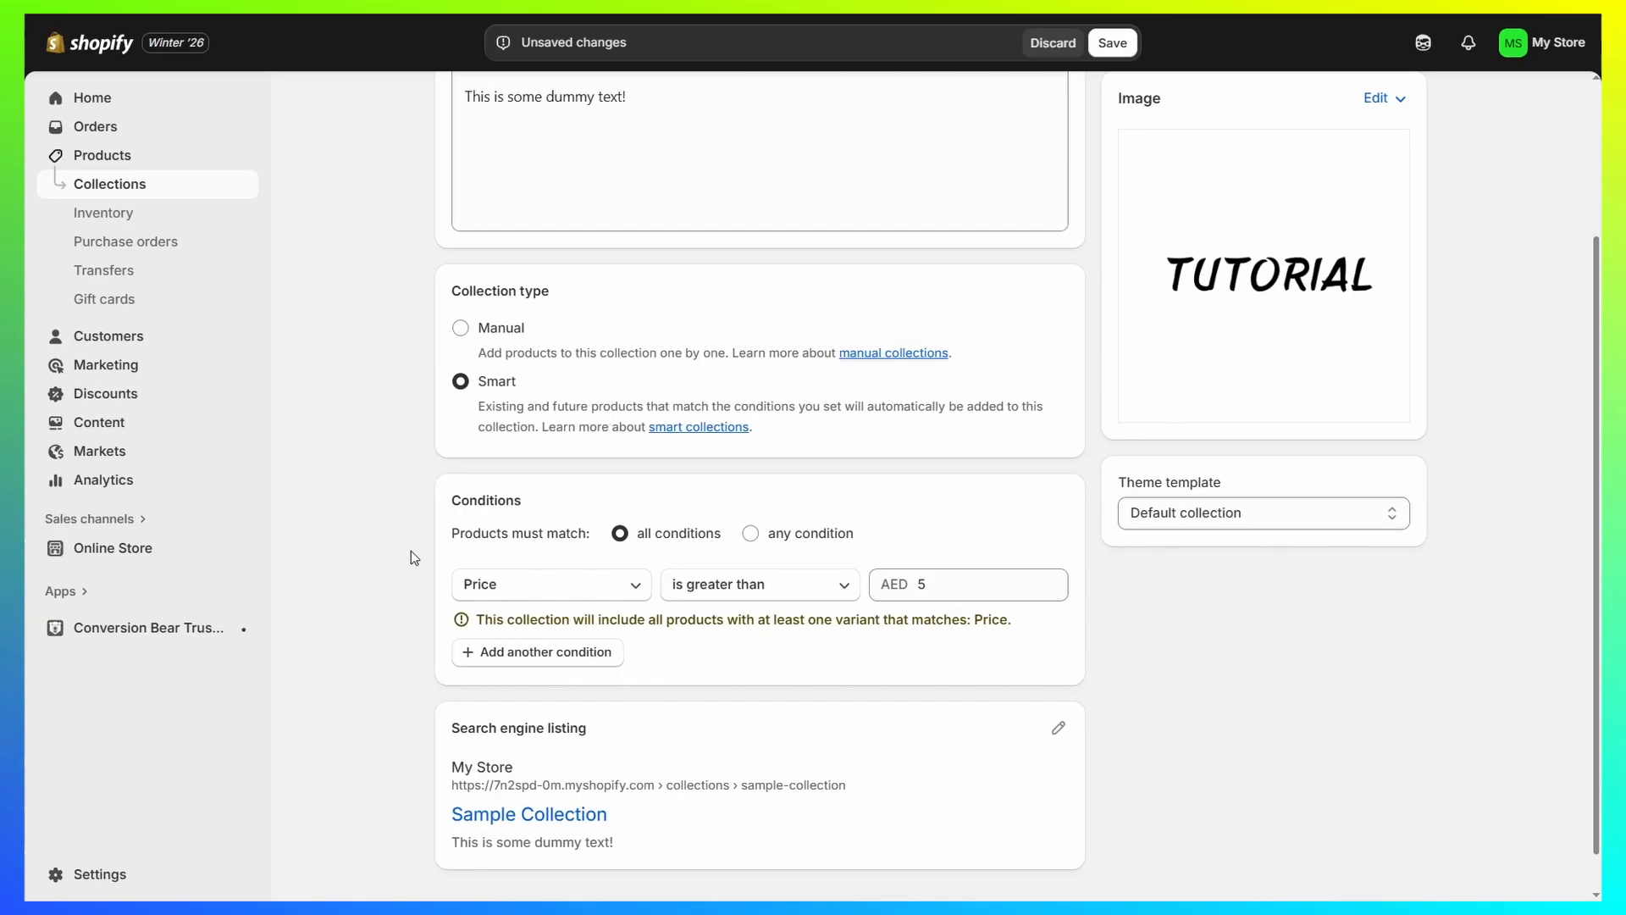
click(1122, 47)
scroll(1387, 384, down, 5)
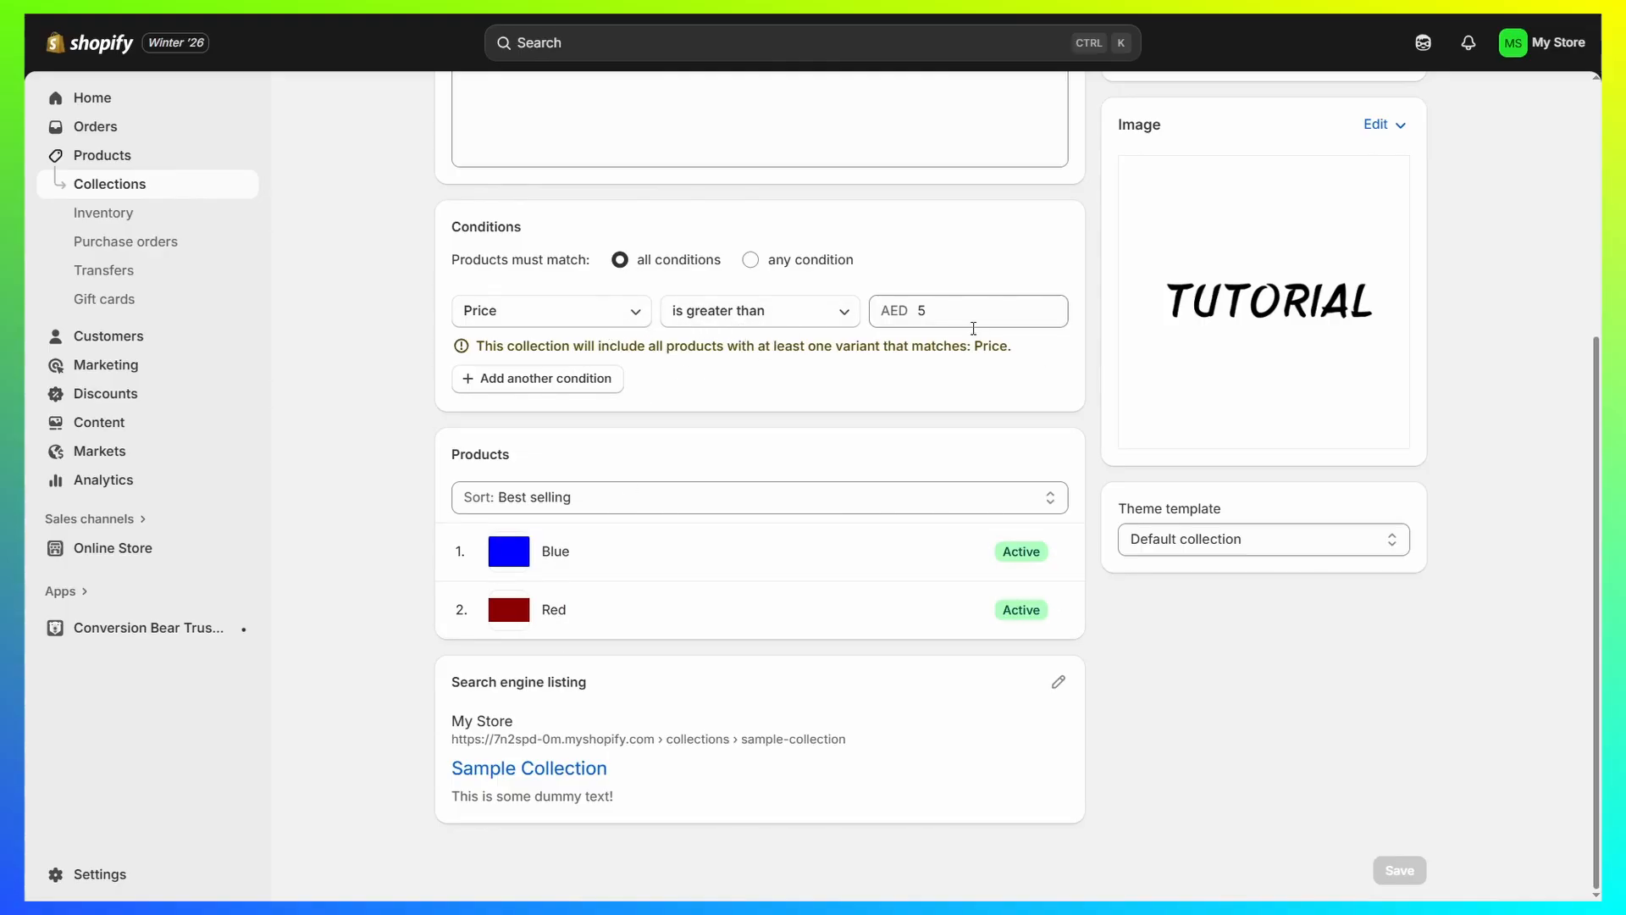
- Add and save a product titled Green with a green image, price AED 891 and quantity 124, and review Sample Collection's product list
click(93, 156)
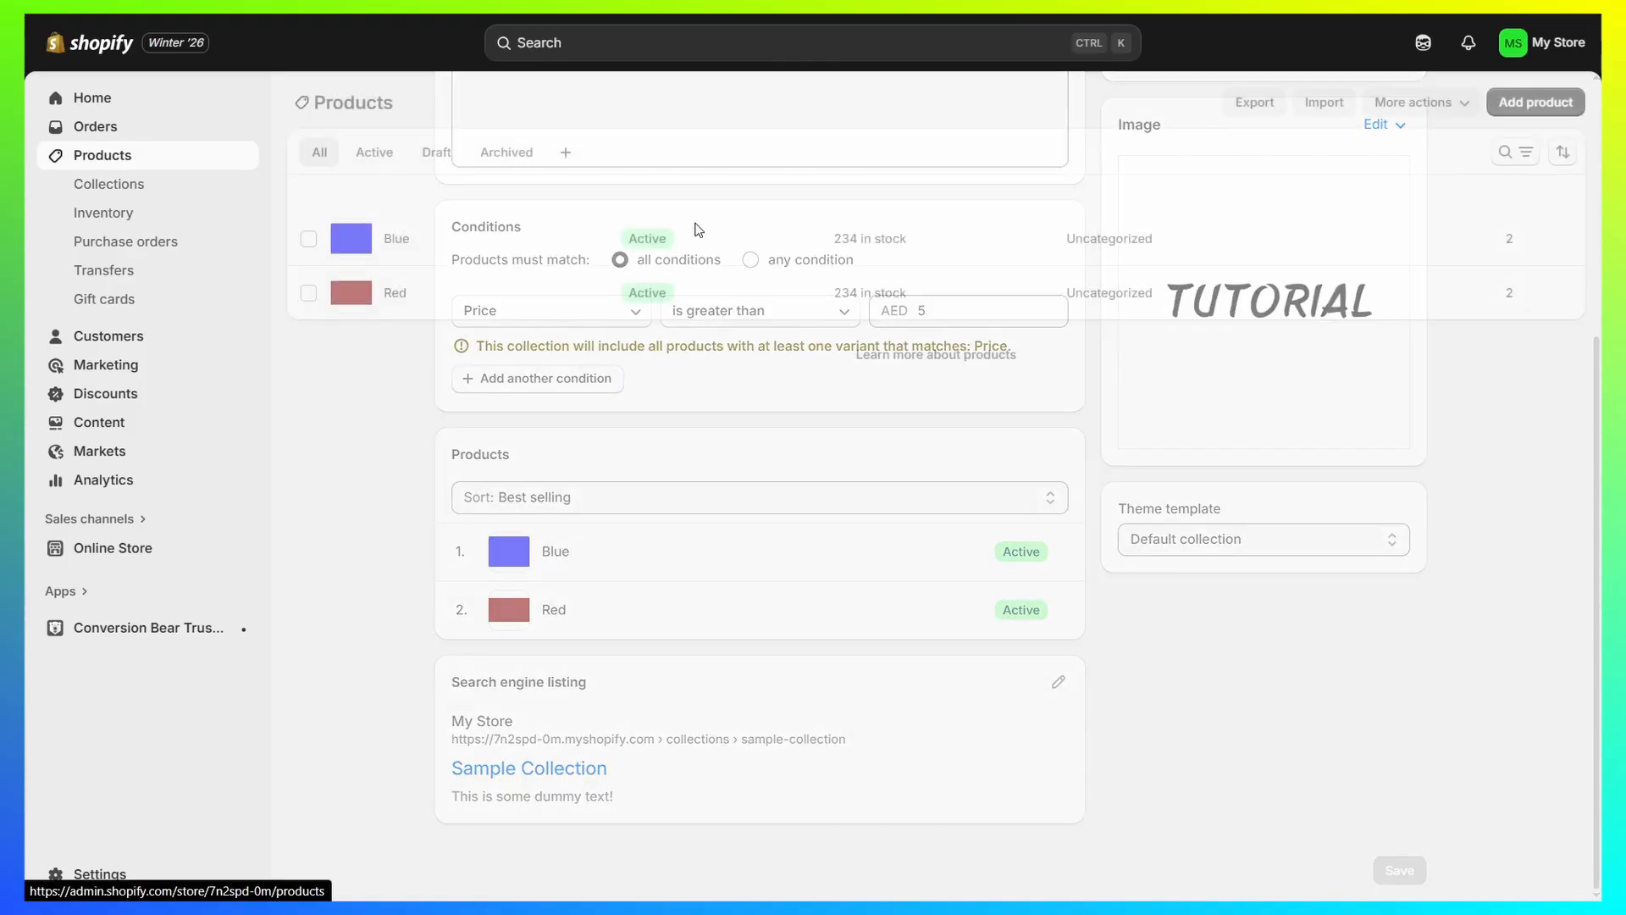
click(1551, 101)
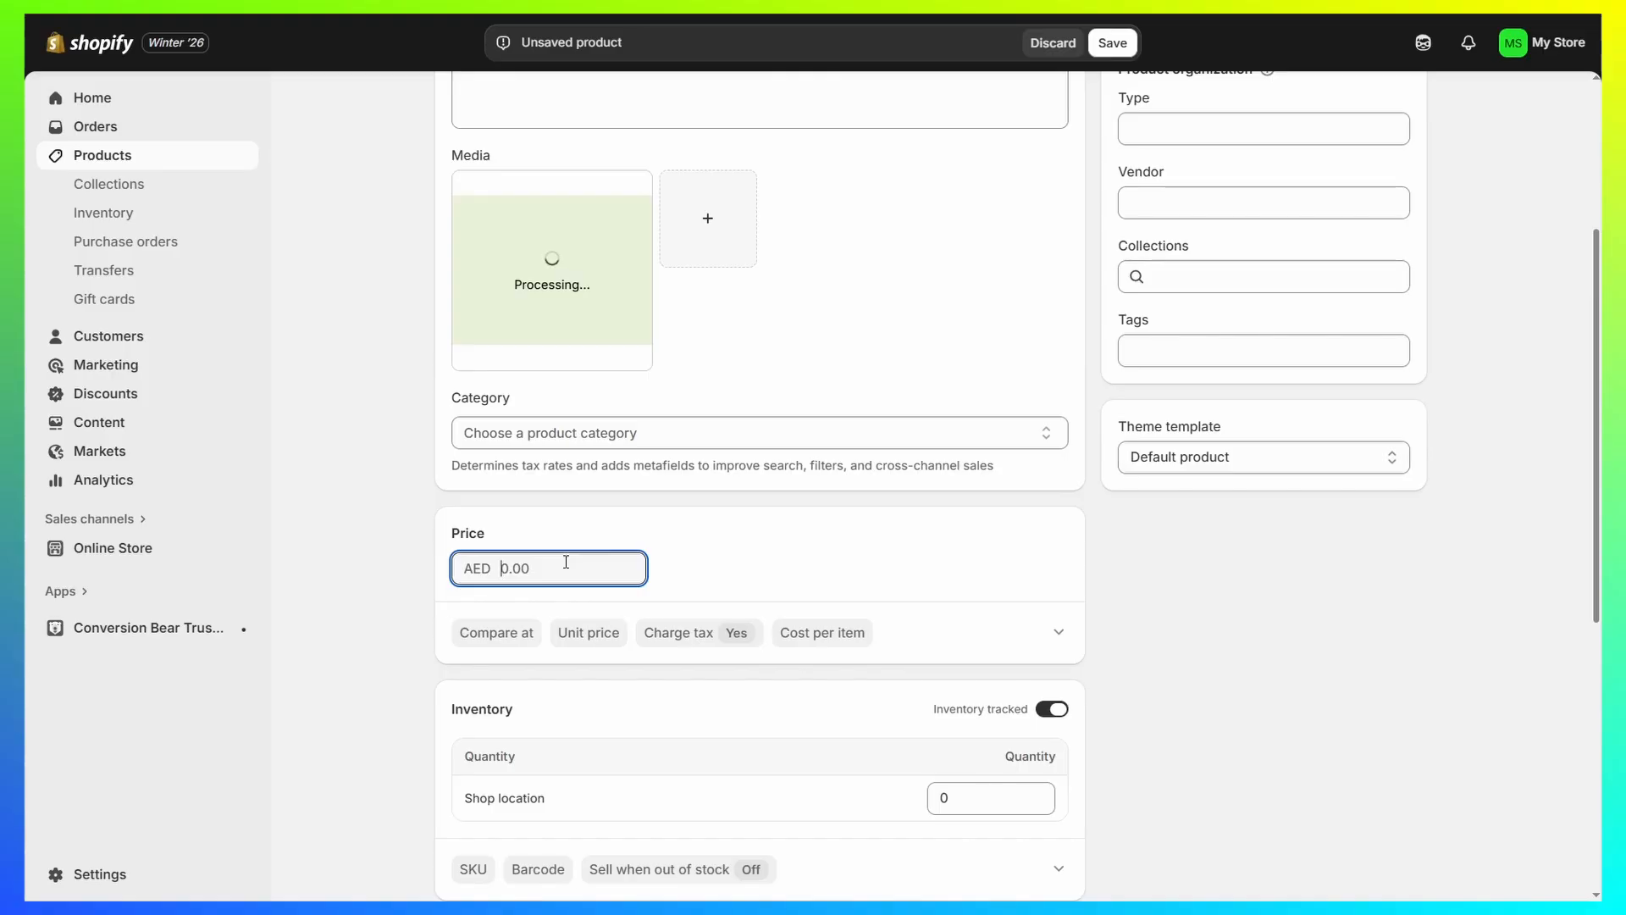
text(8912)
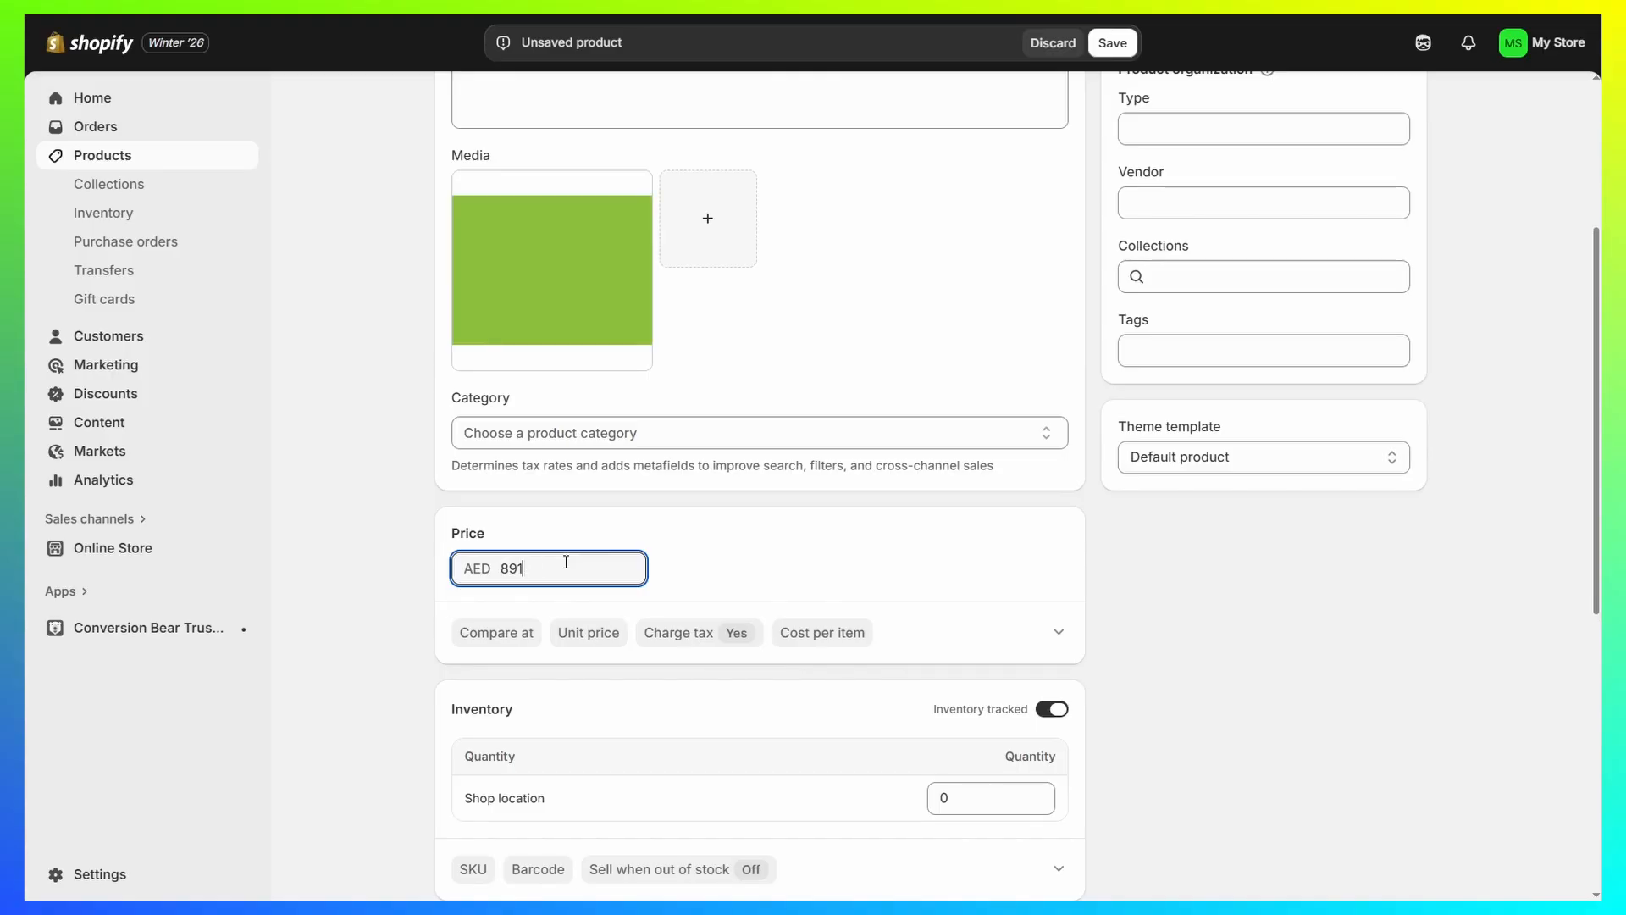
click(974, 800)
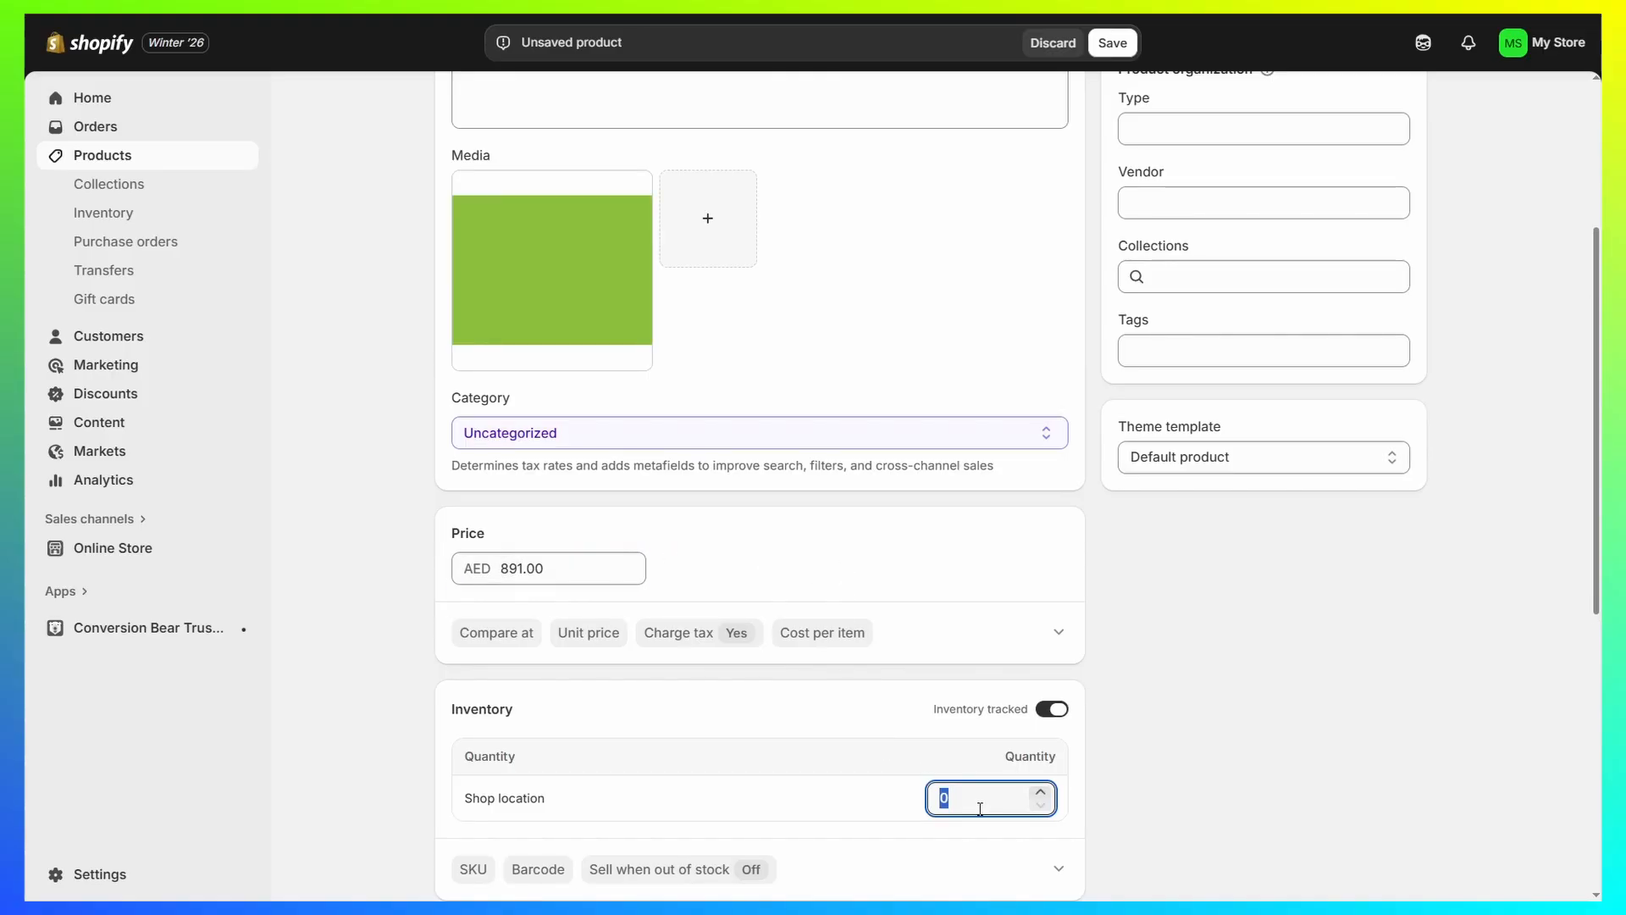
text(124)
click(1114, 45)
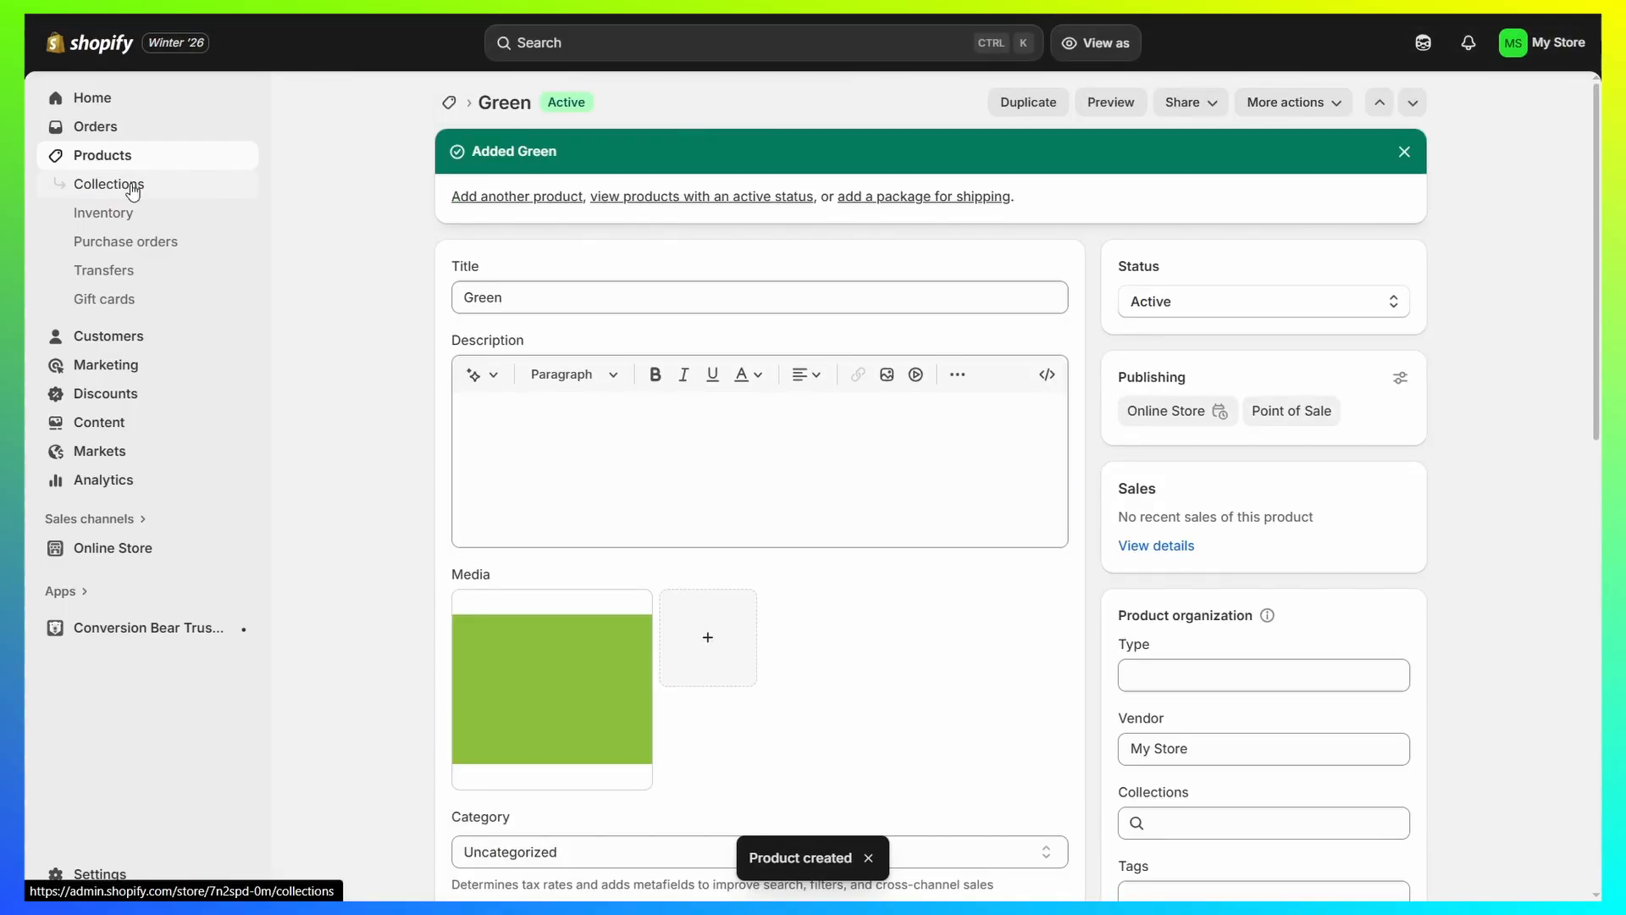
click(131, 186)
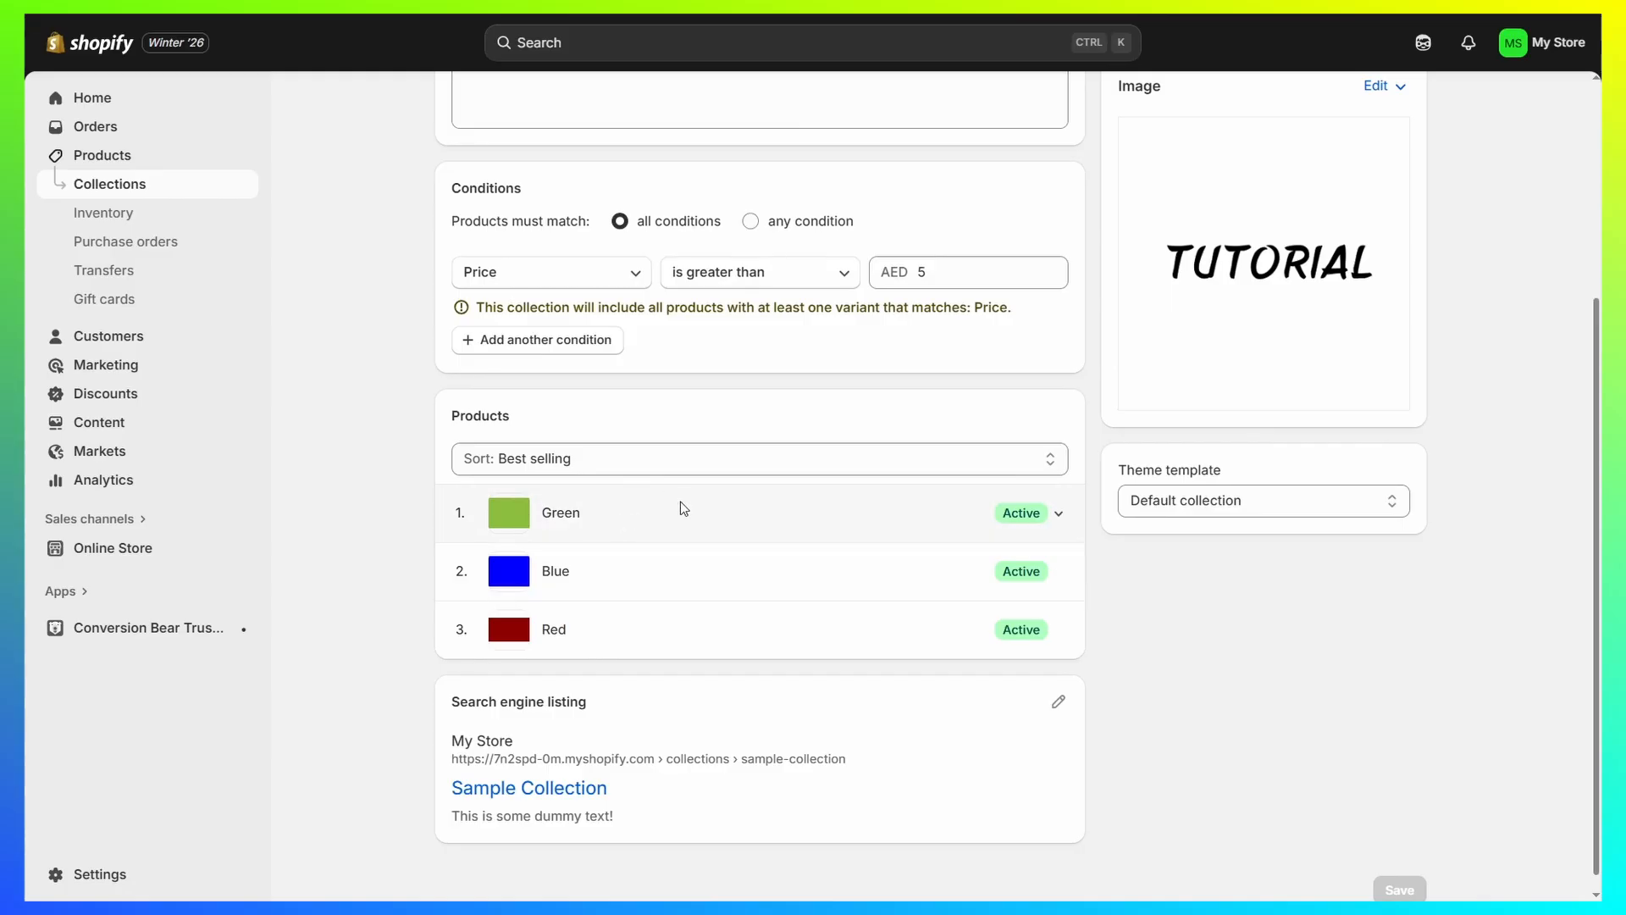
scroll(903, 625, up, 4)
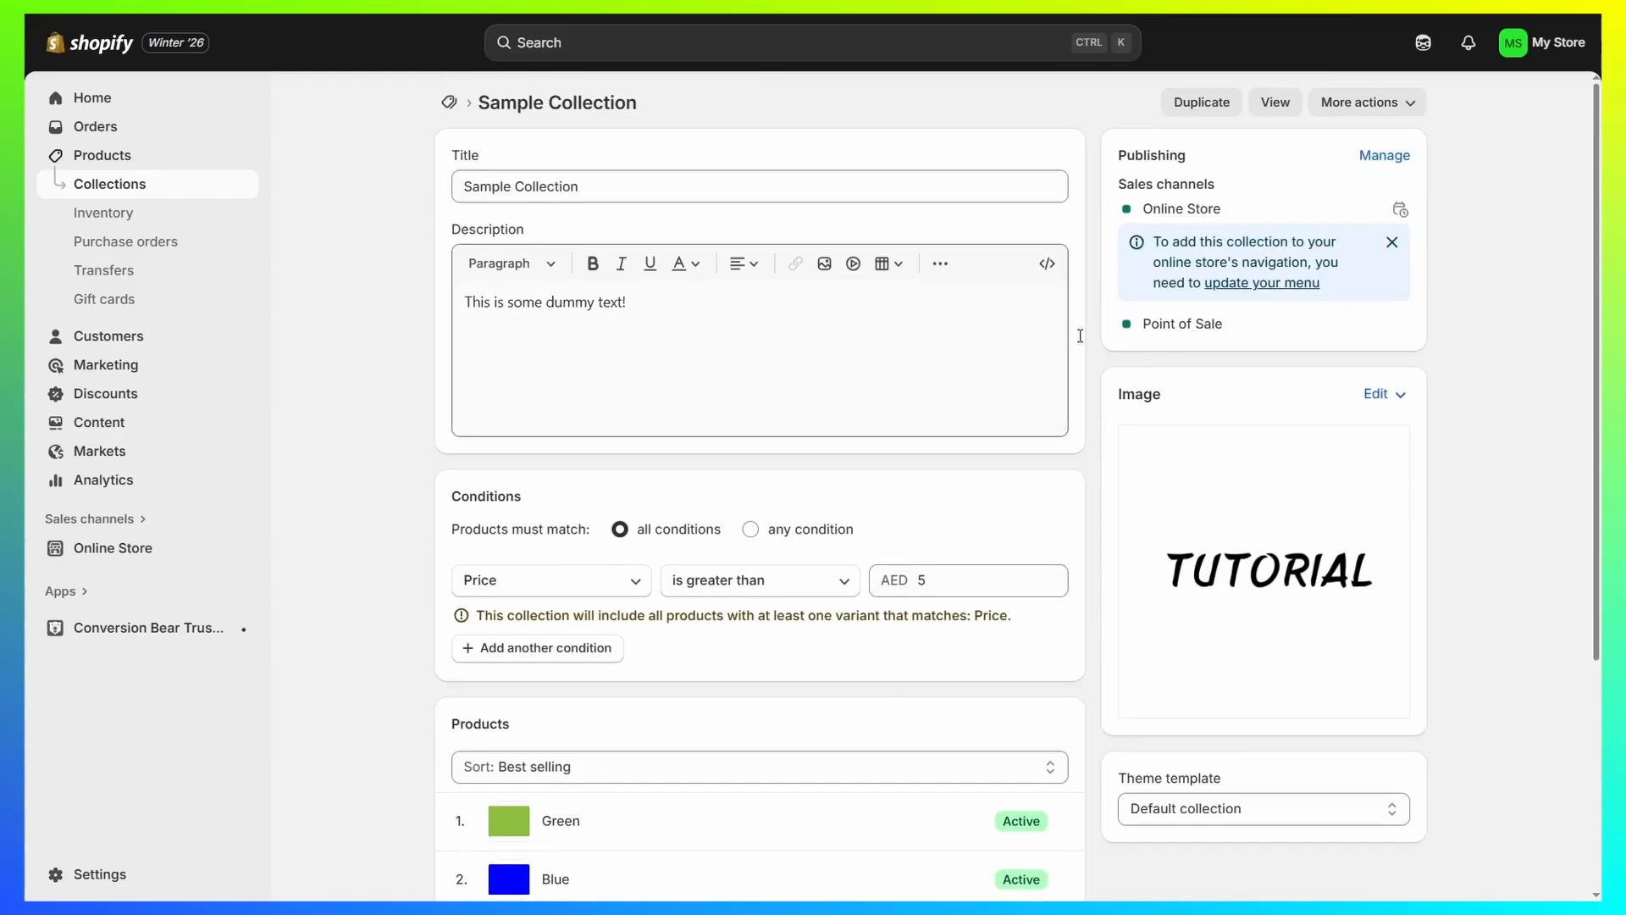
- Open the Horizon theme for editing and add a "Featured collection: Editorial" section to the home page template
click(121, 556)
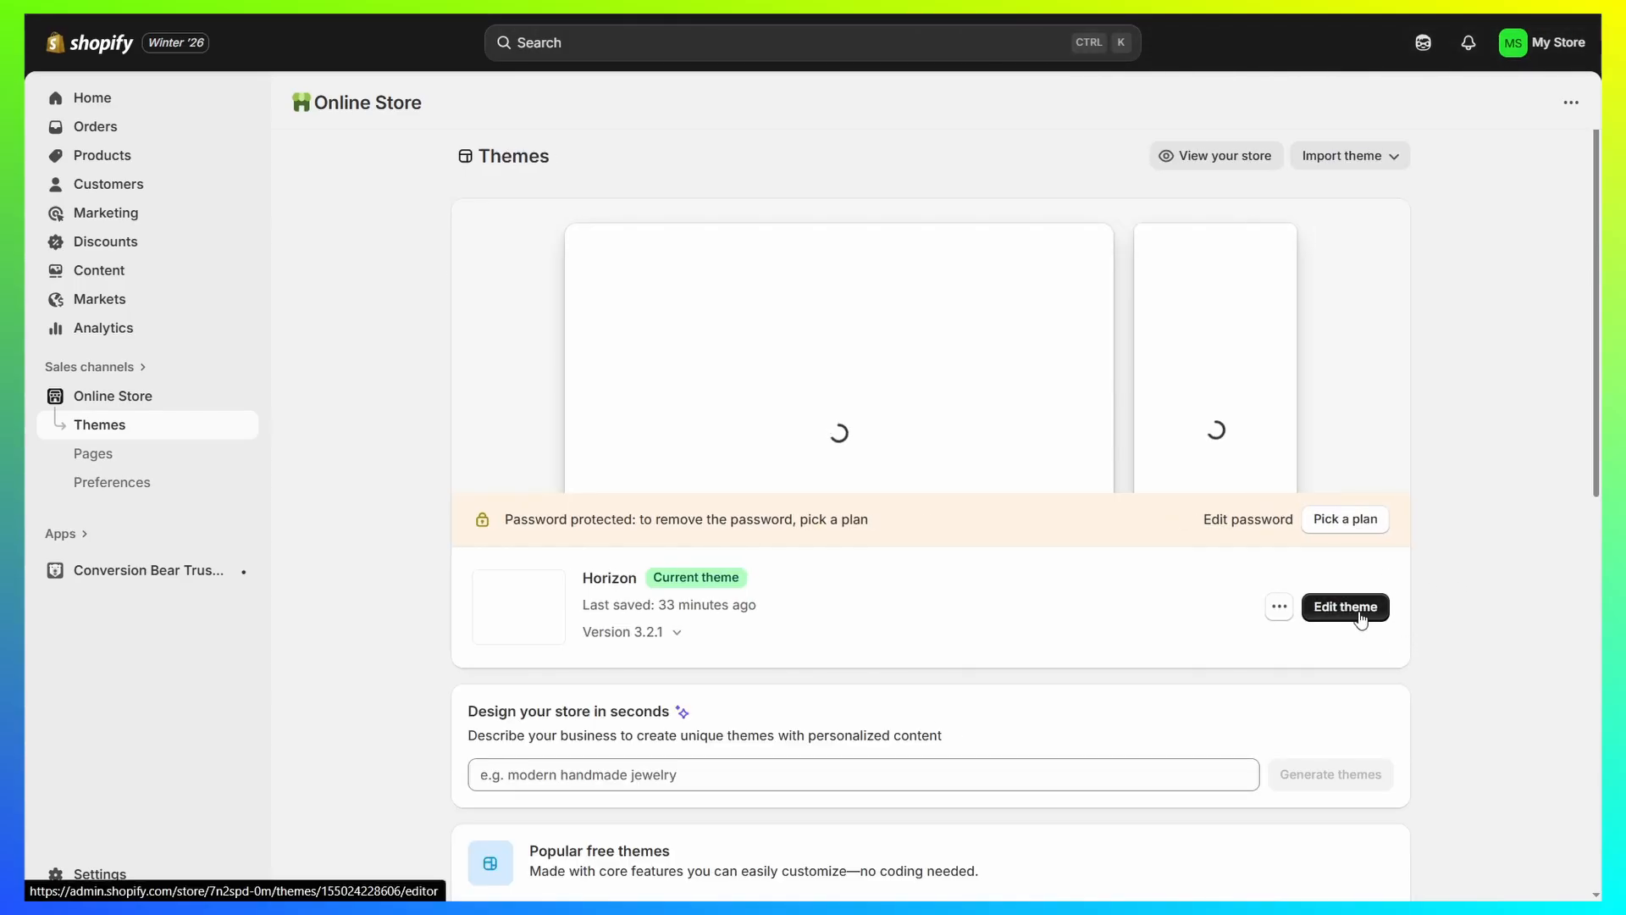
click(1360, 607)
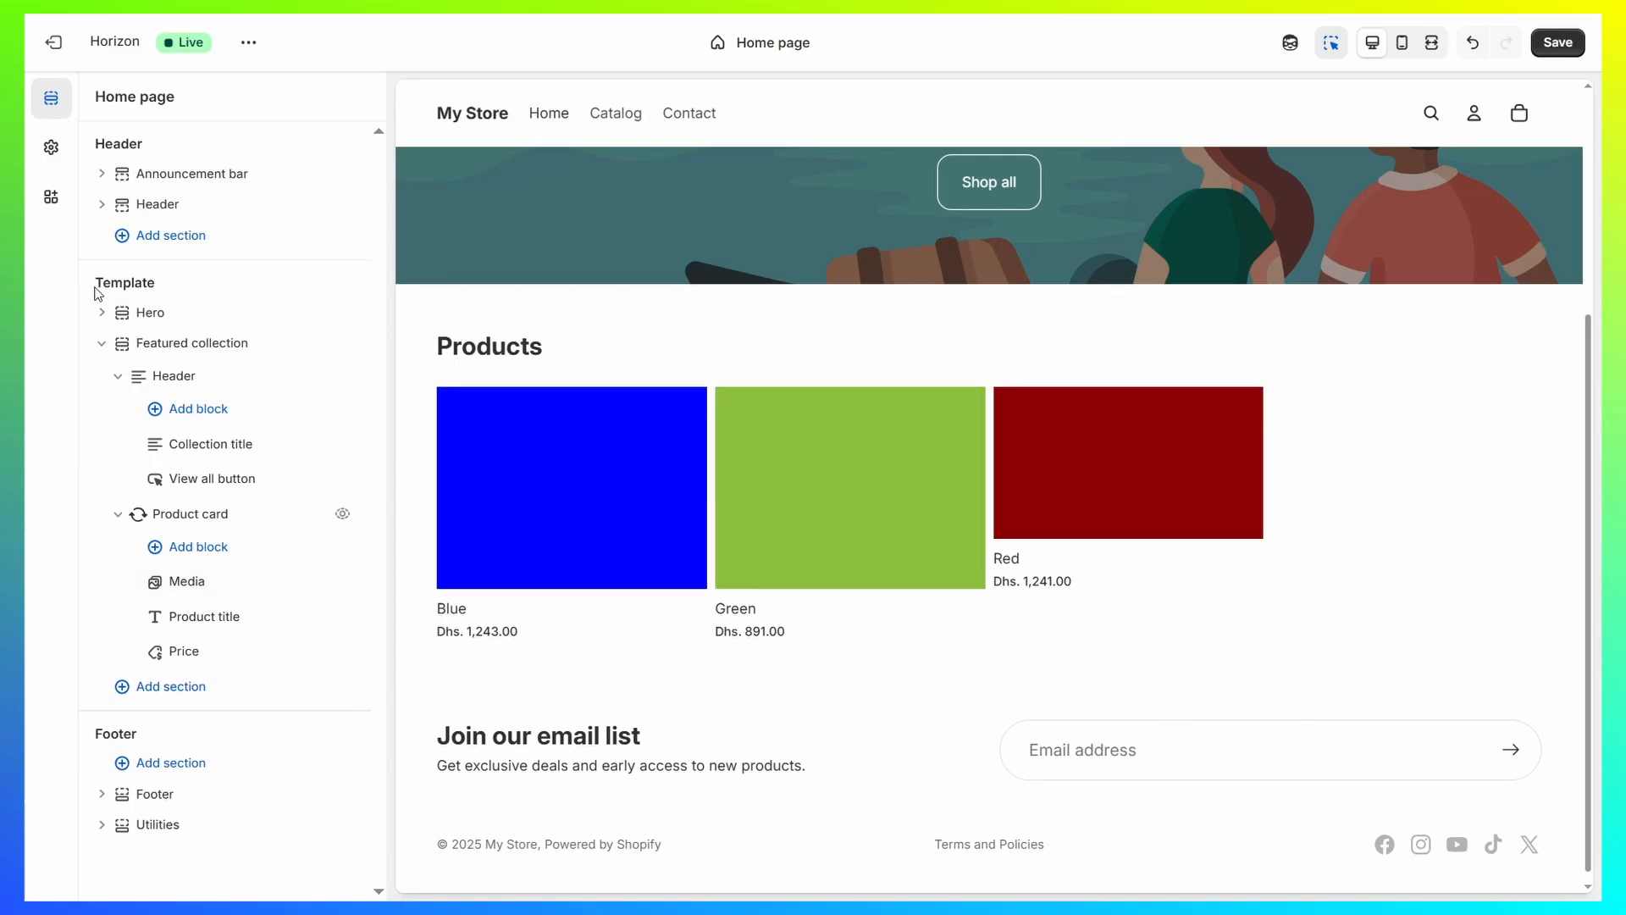
drag(95, 283, 176, 282)
click(195, 690)
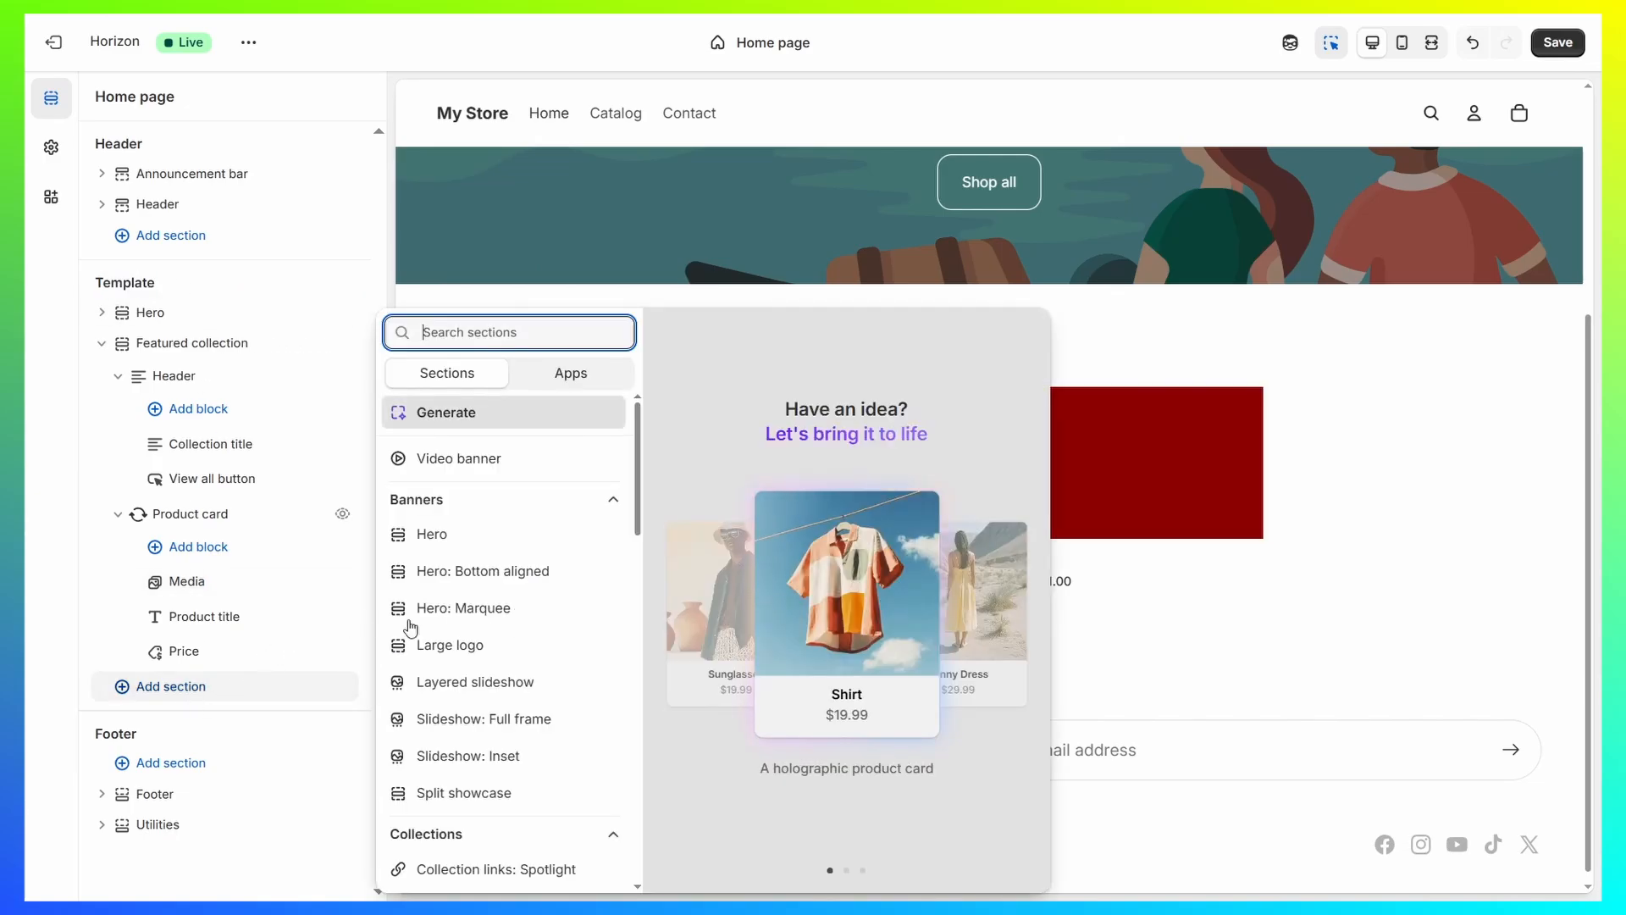
scroll(509, 534, down, 2)
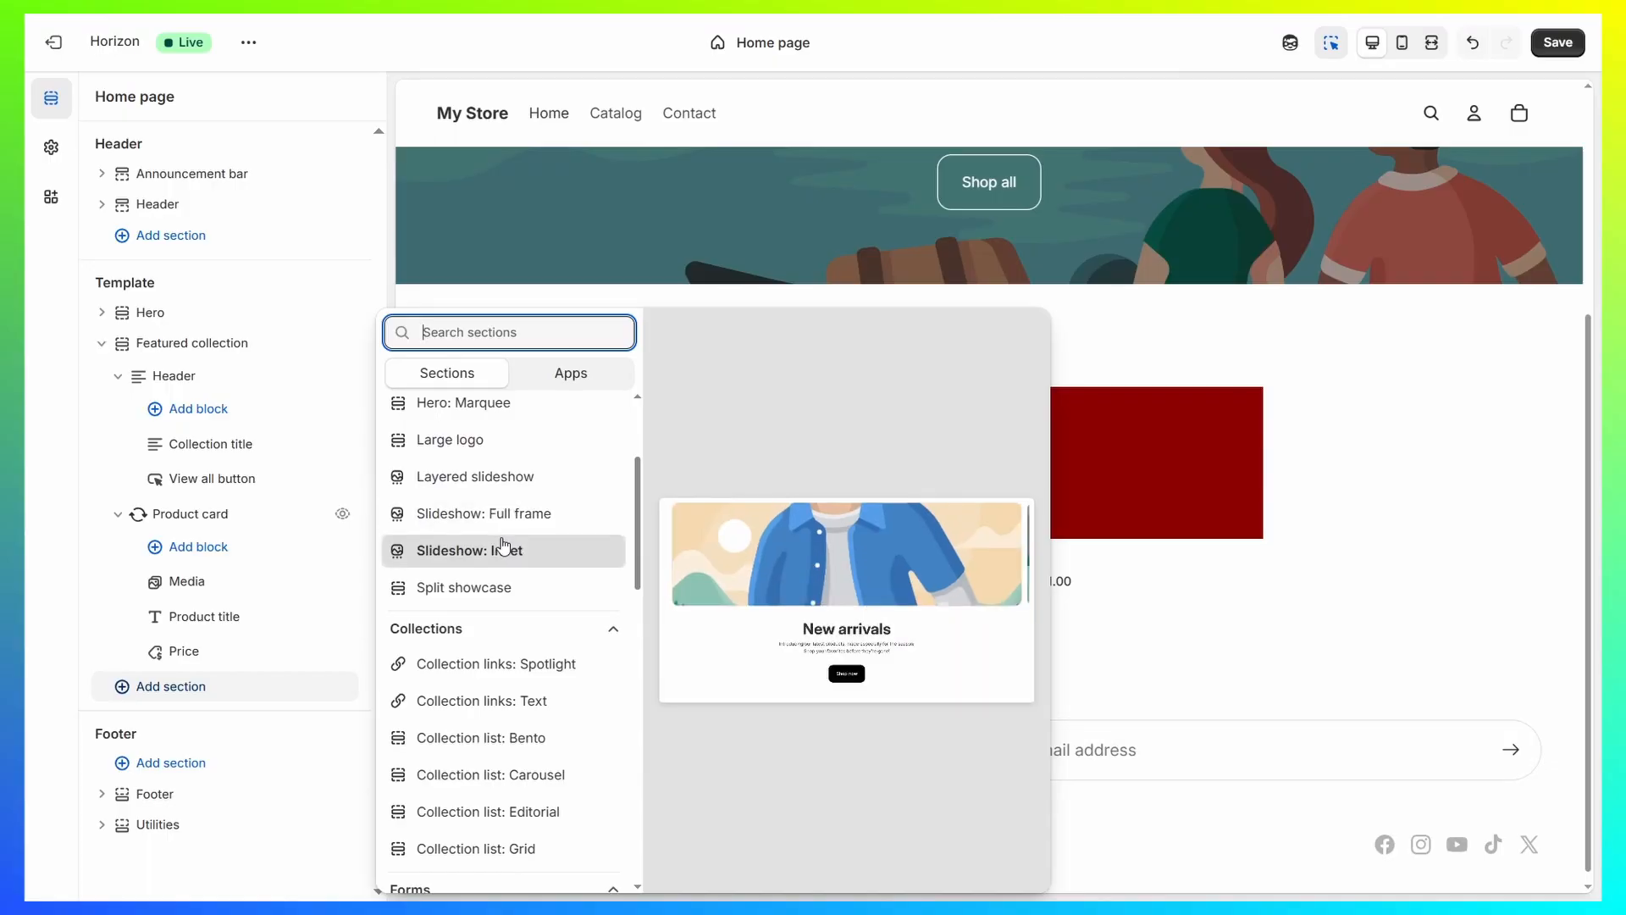
scroll(504, 544, down, 2)
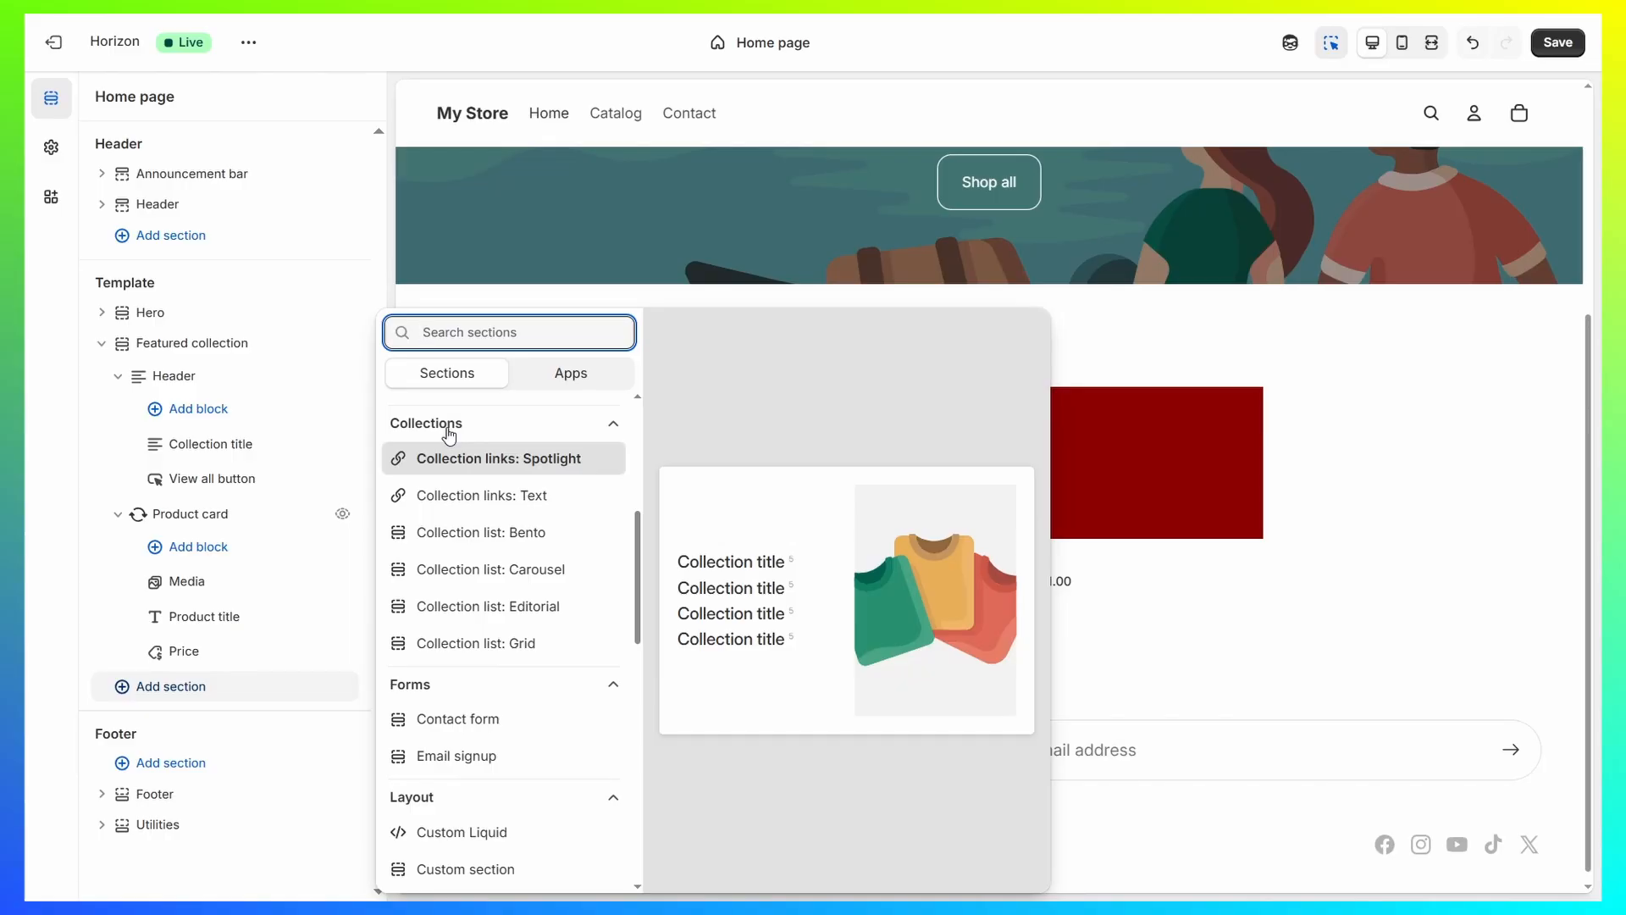
scroll(455, 547, down, 3)
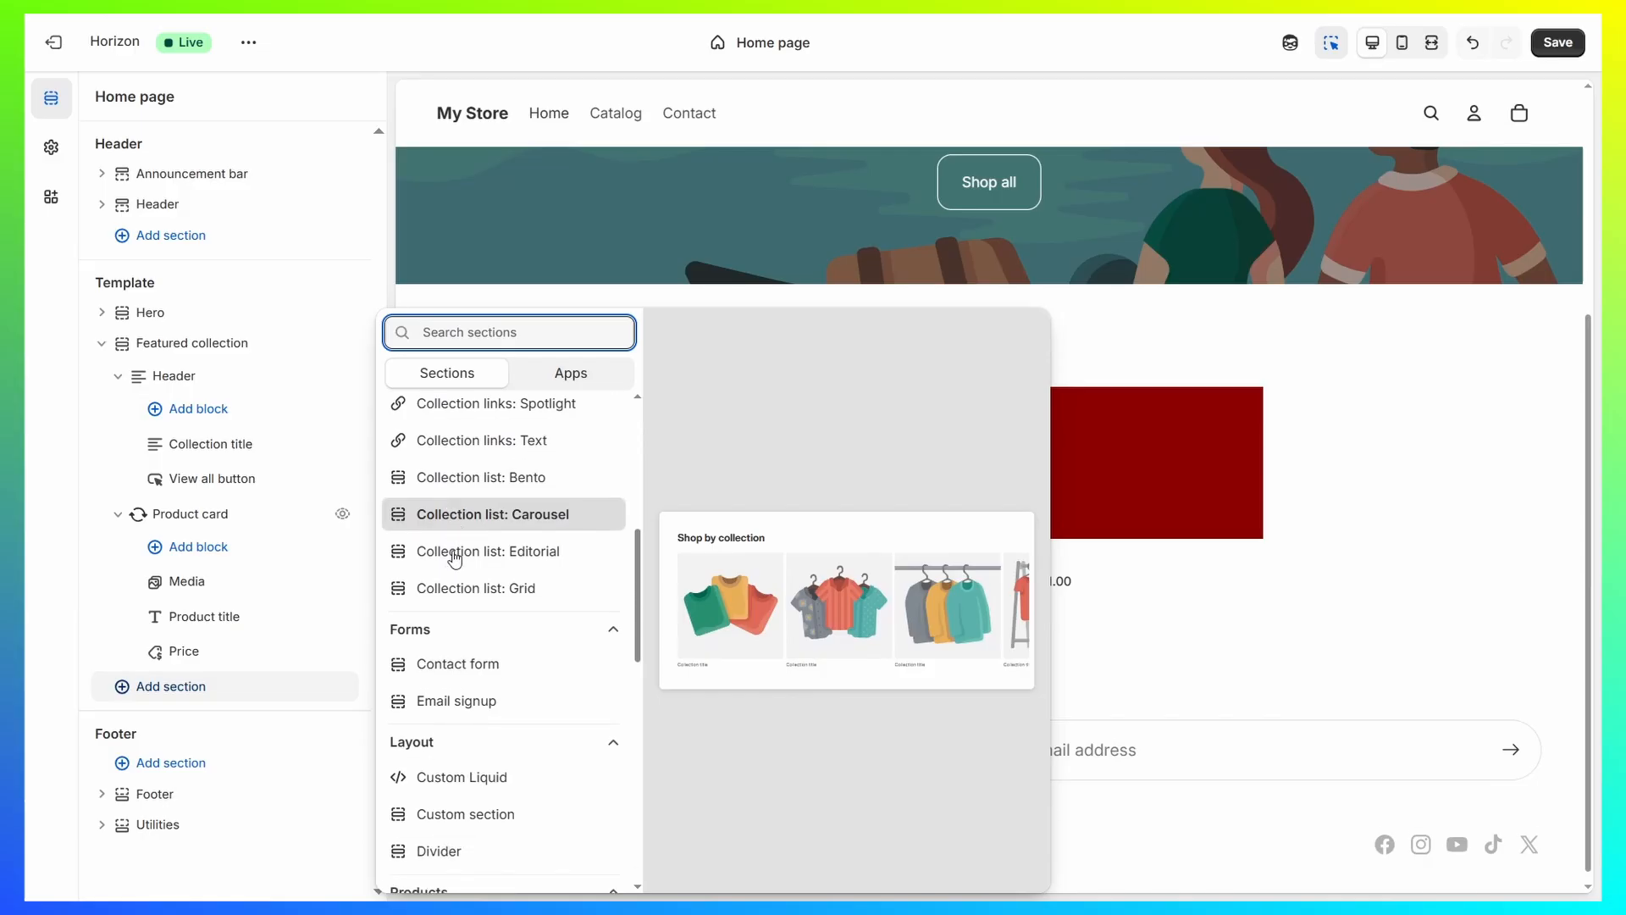
scroll(455, 557, down, 1)
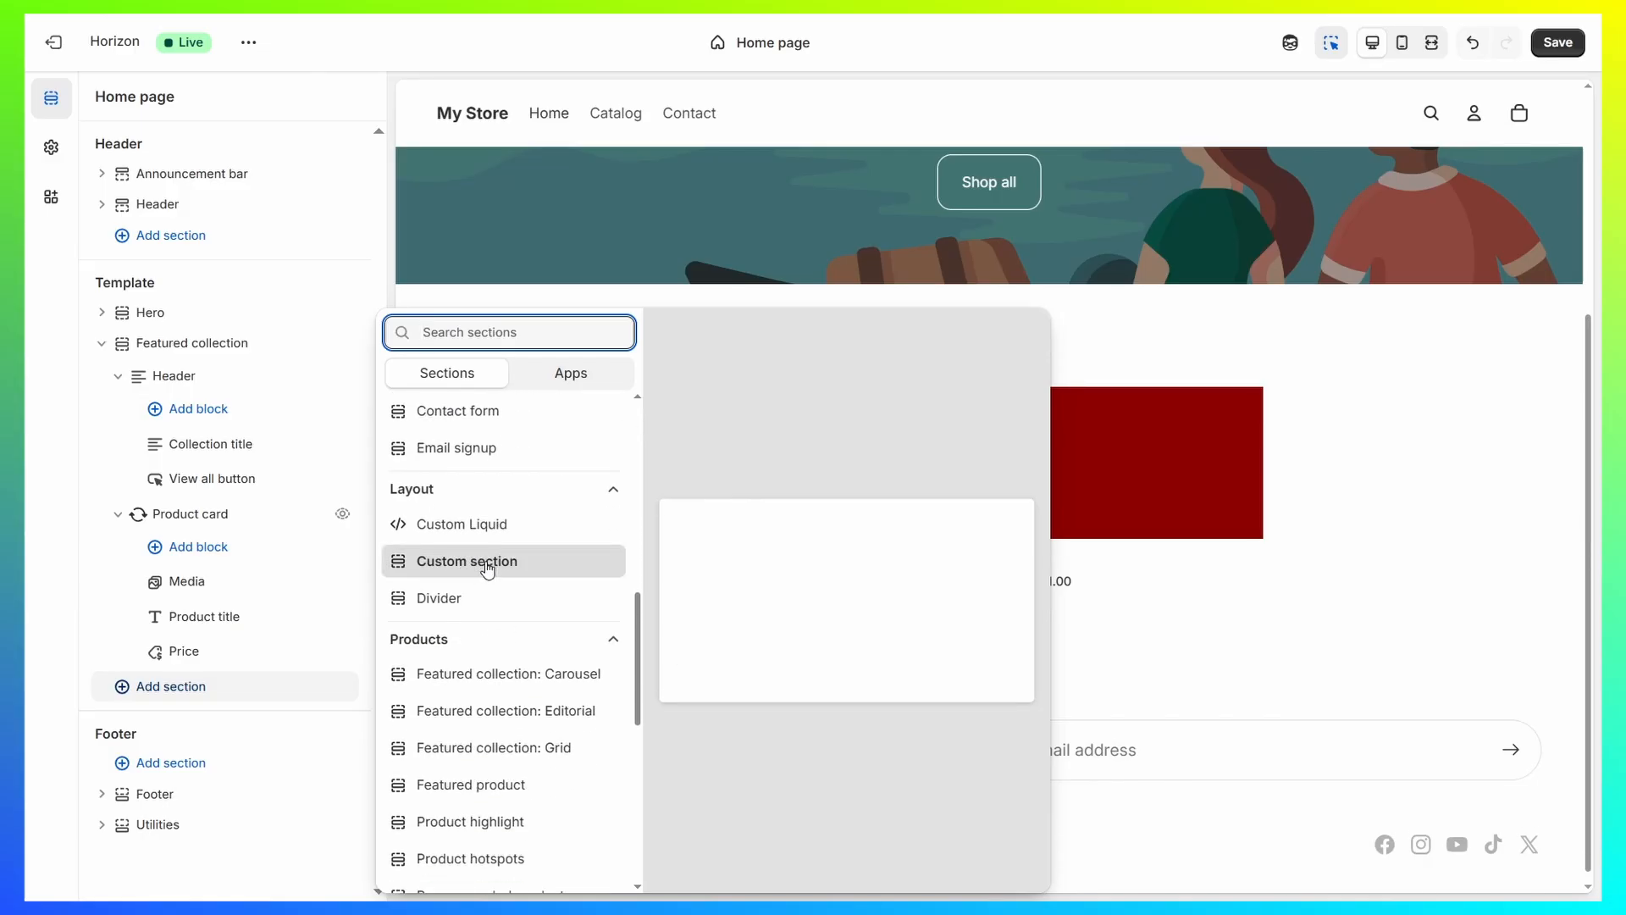
scroll(435, 560, down, 2)
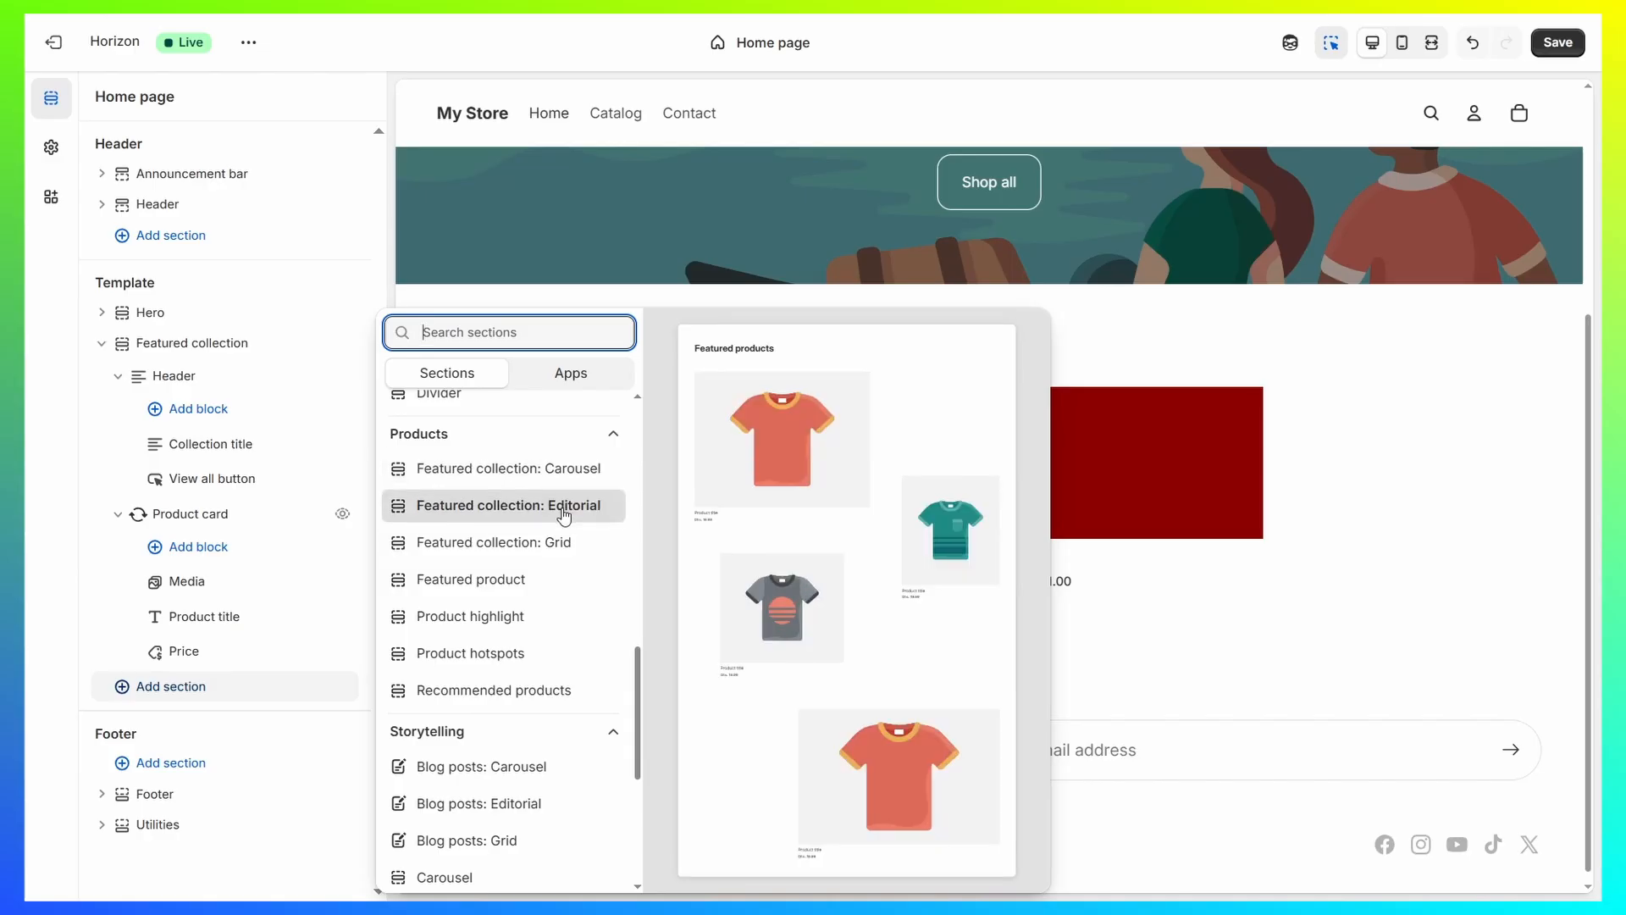
click(563, 510)
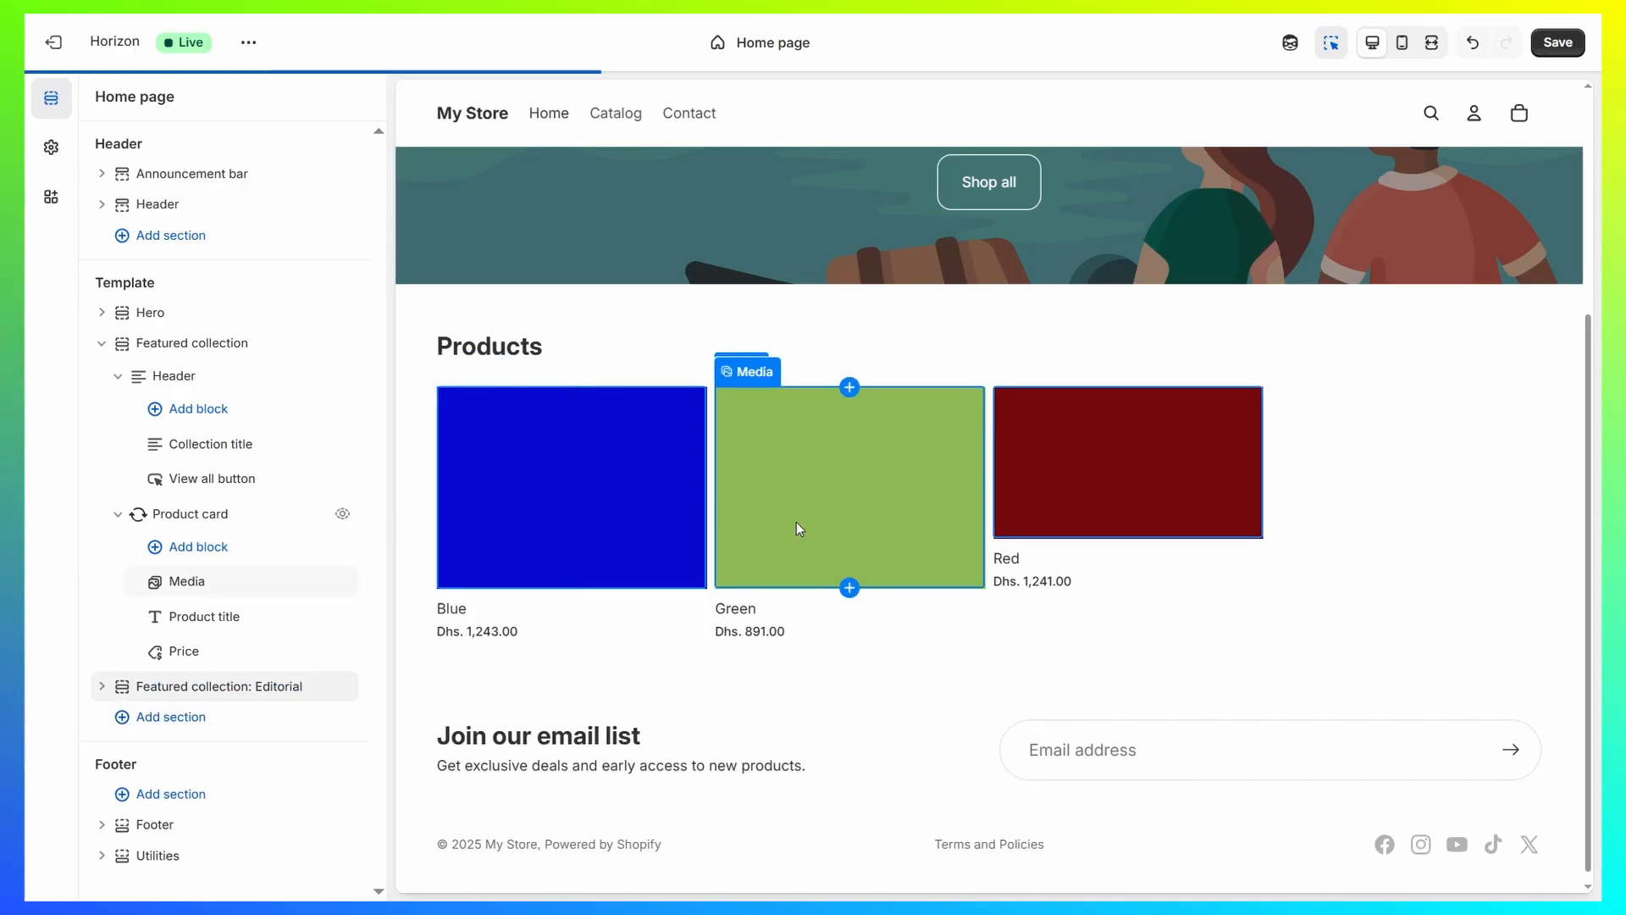
- Assign Sample Collection to the "Featured collection: Editorial" section and save the theme
scroll(810, 568, down, 3)
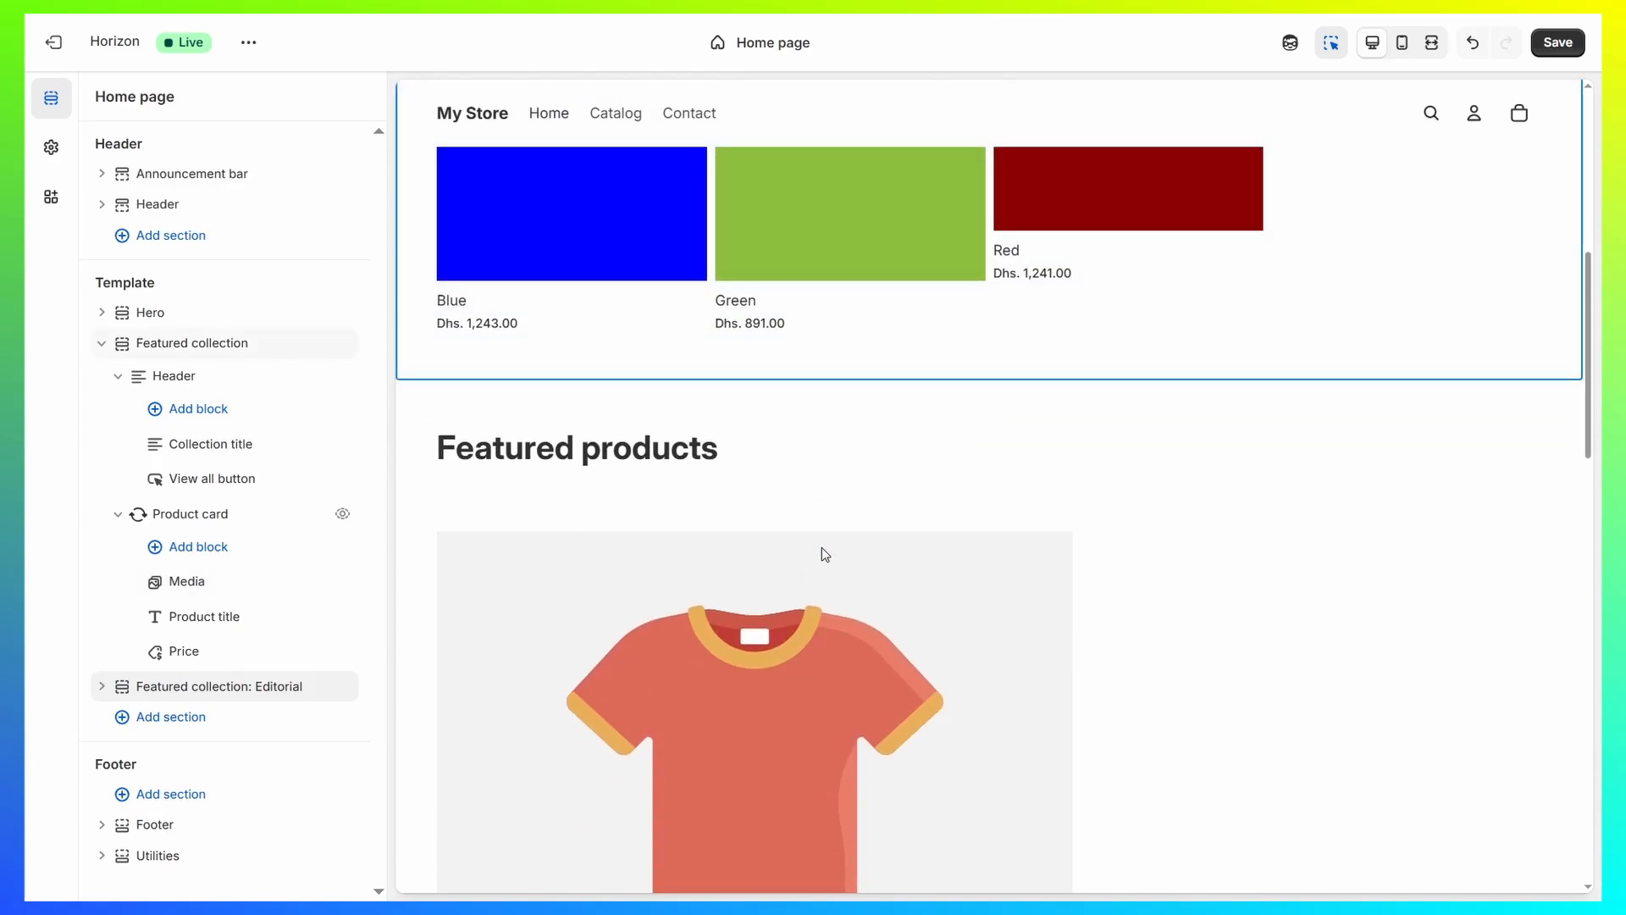
click(925, 417)
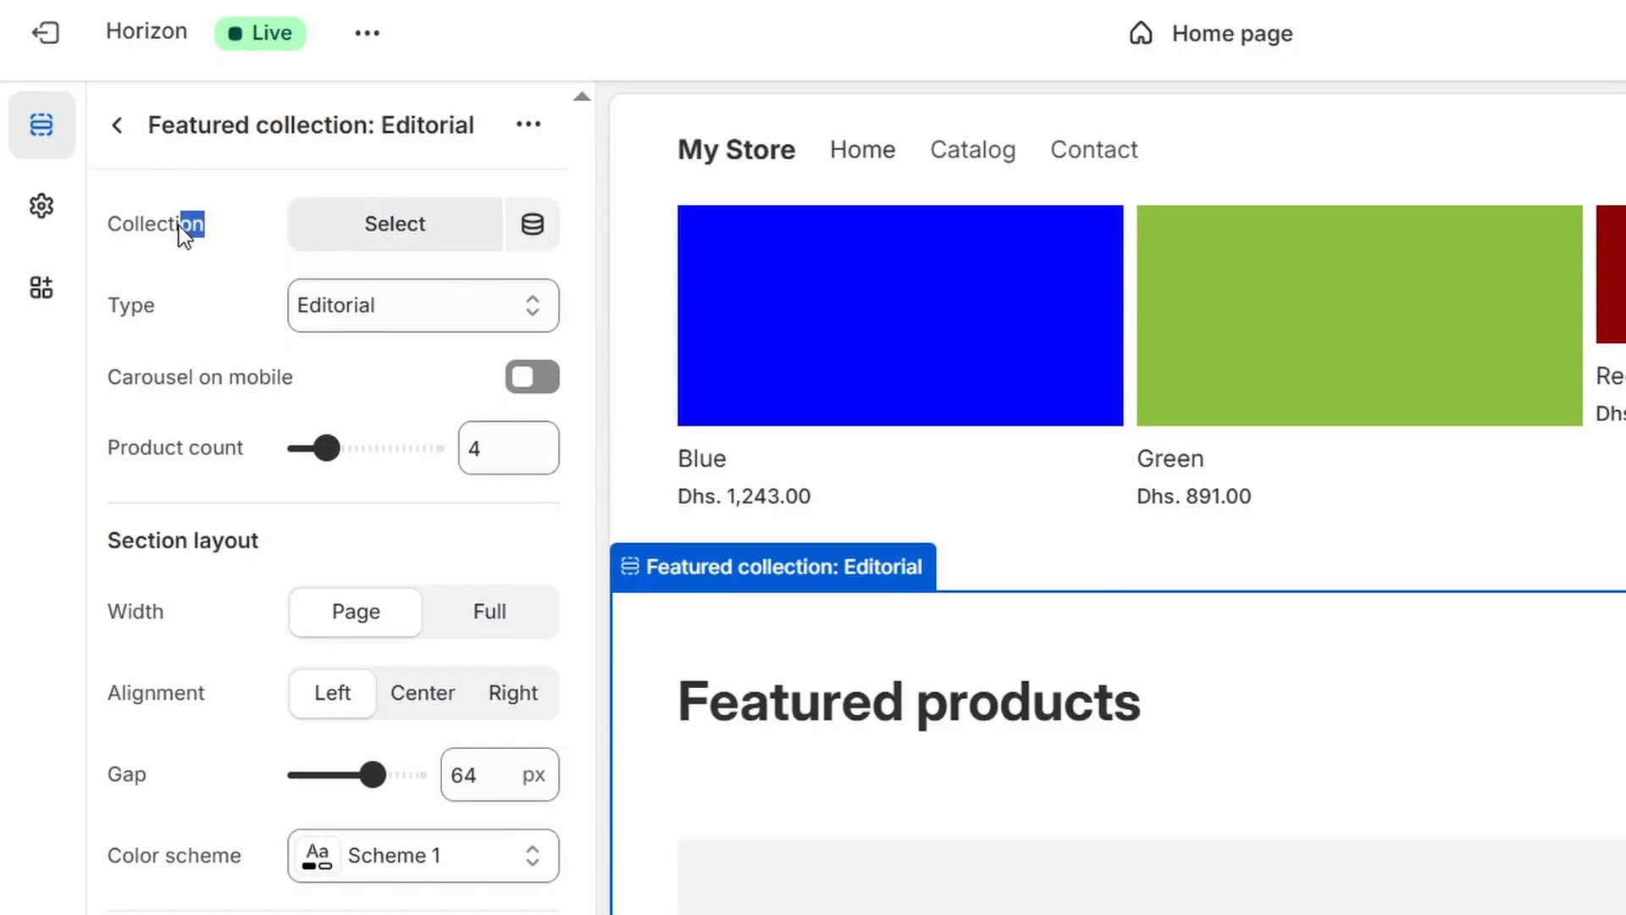
click(361, 227)
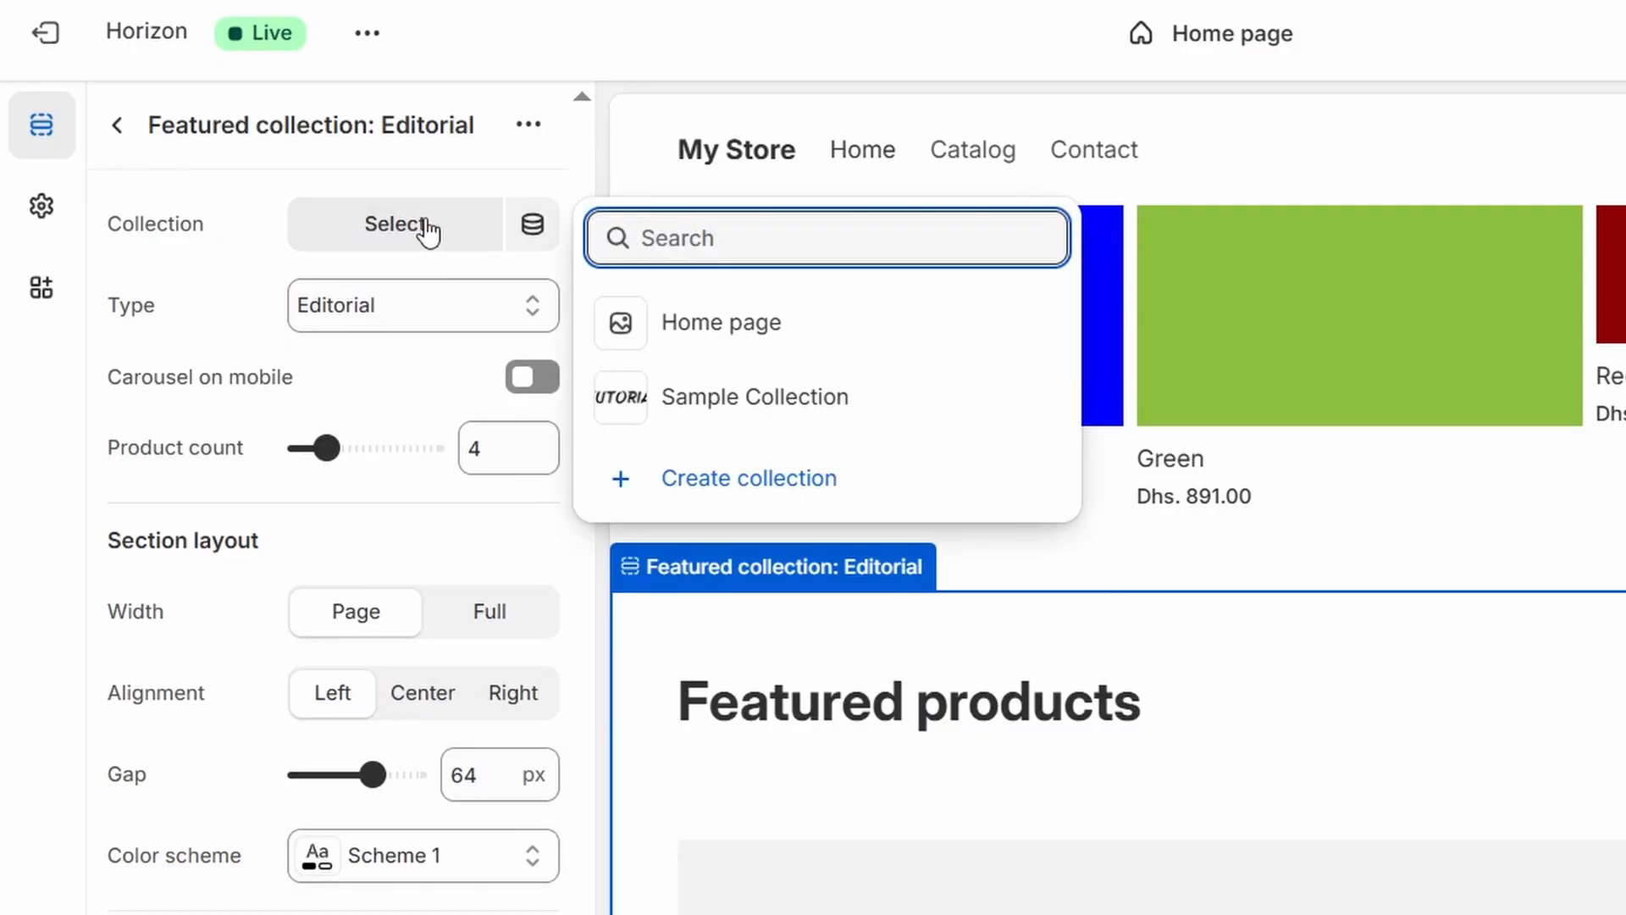
click(715, 408)
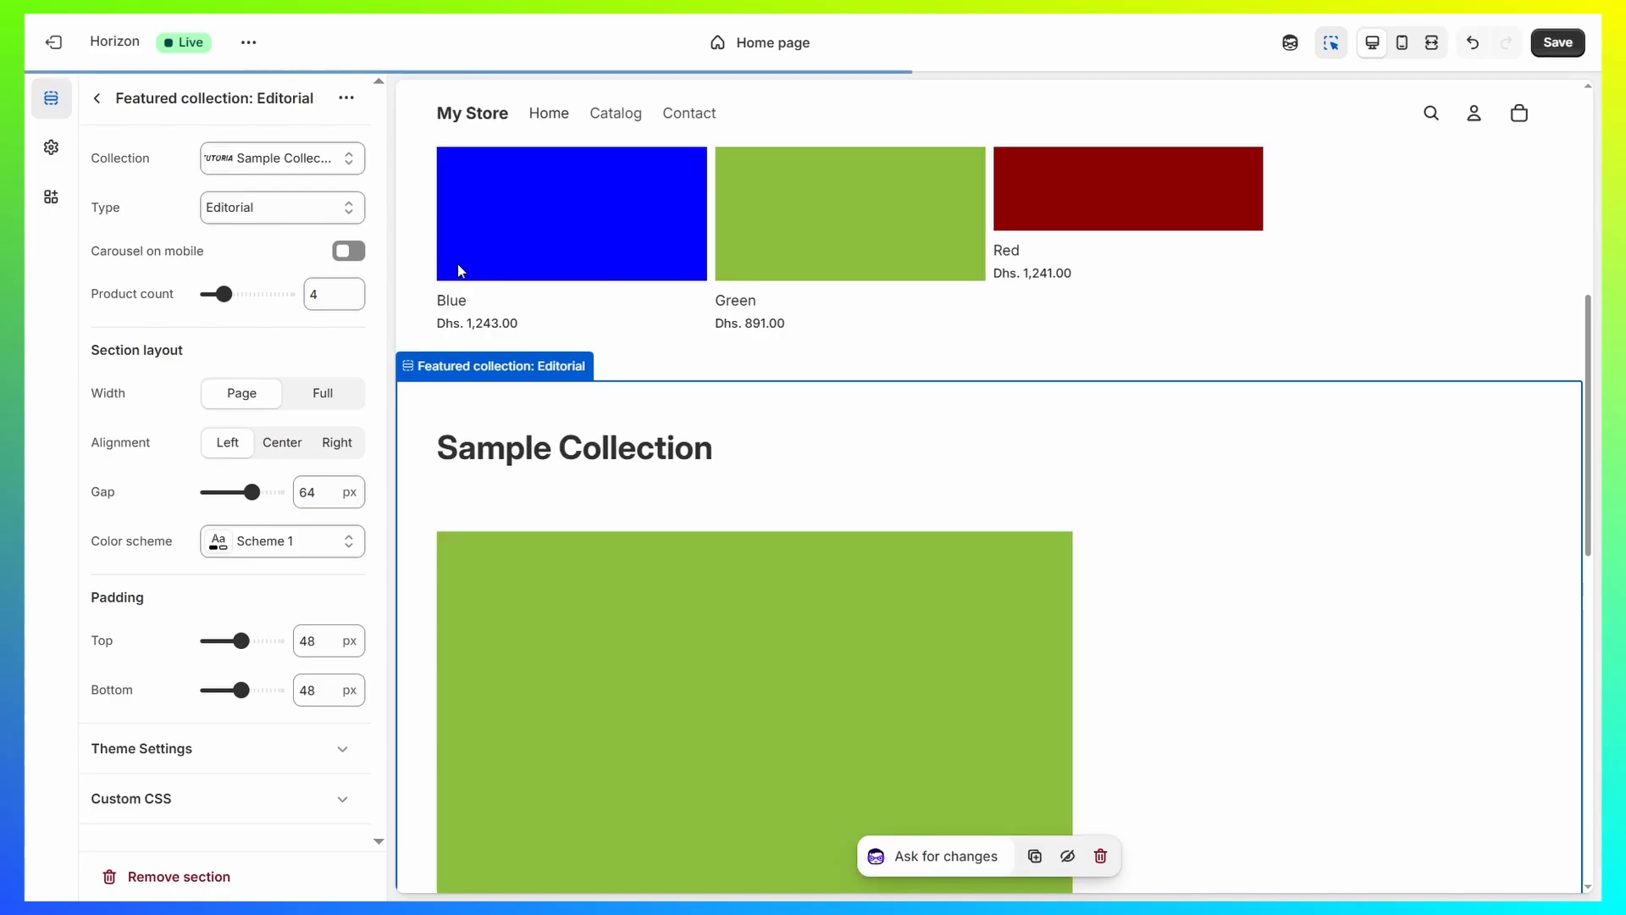
scroll(708, 395, down, 10)
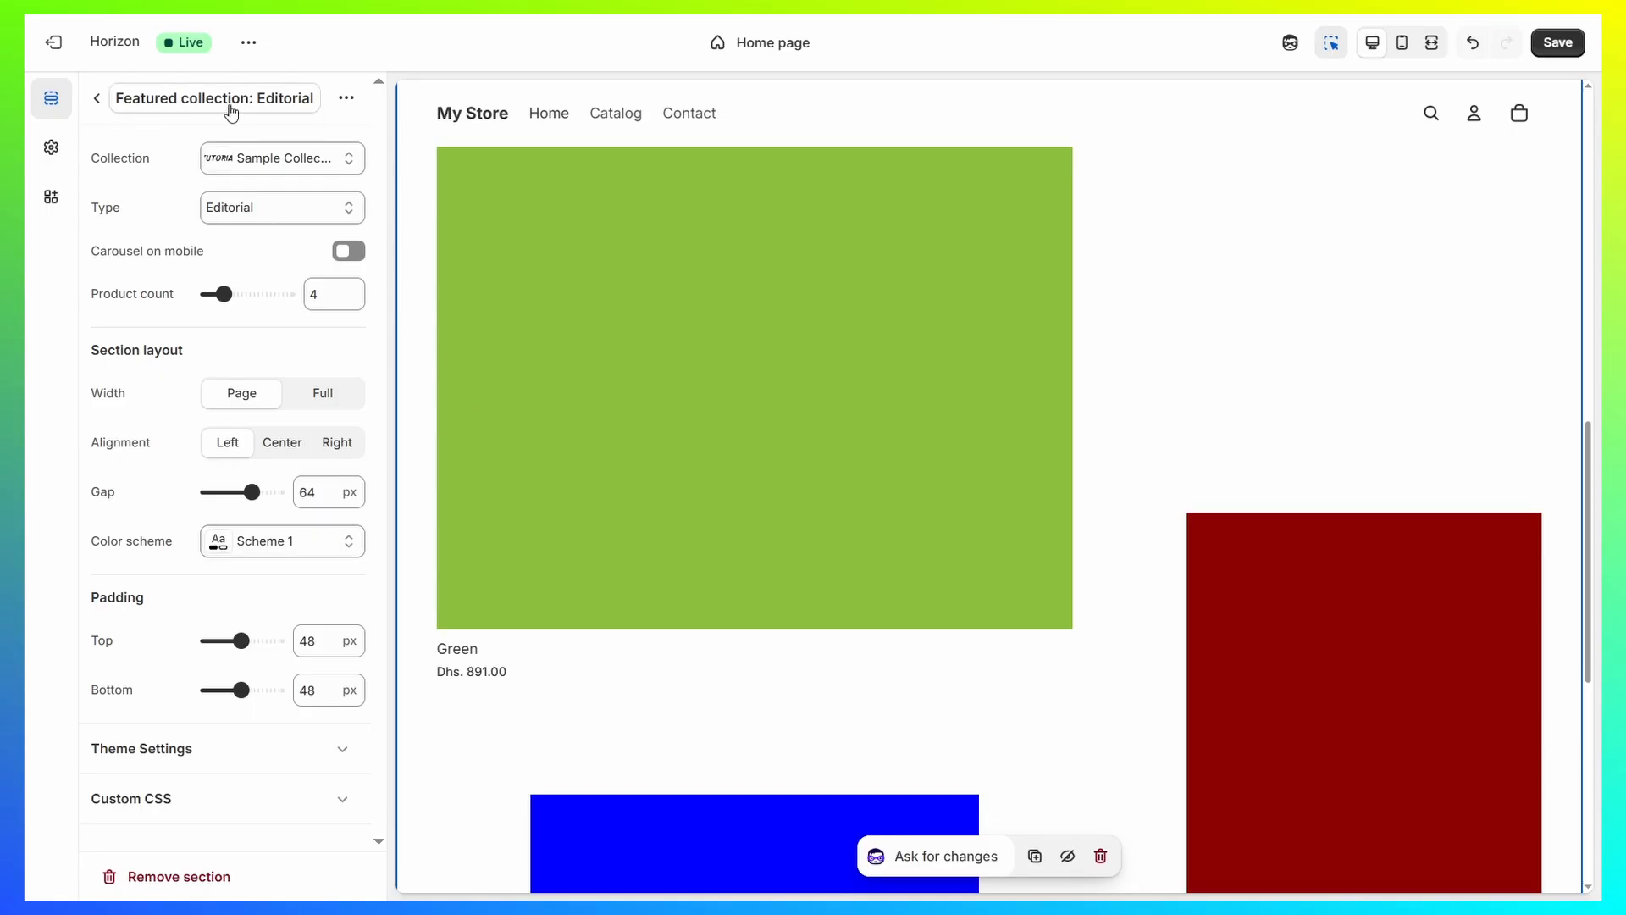
click(1555, 44)
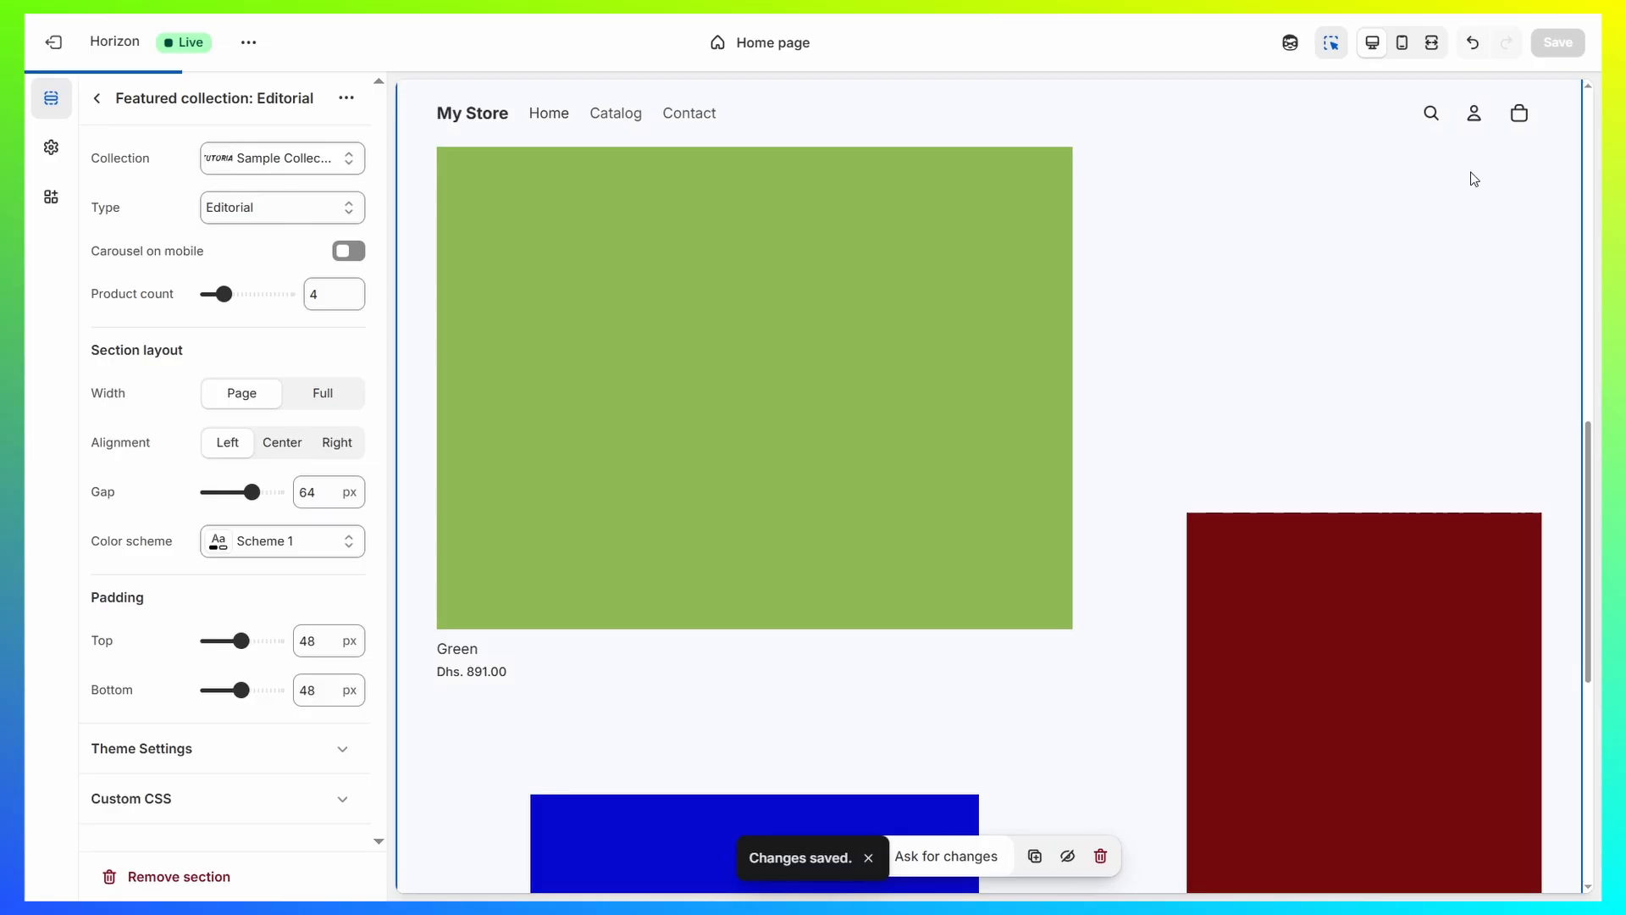